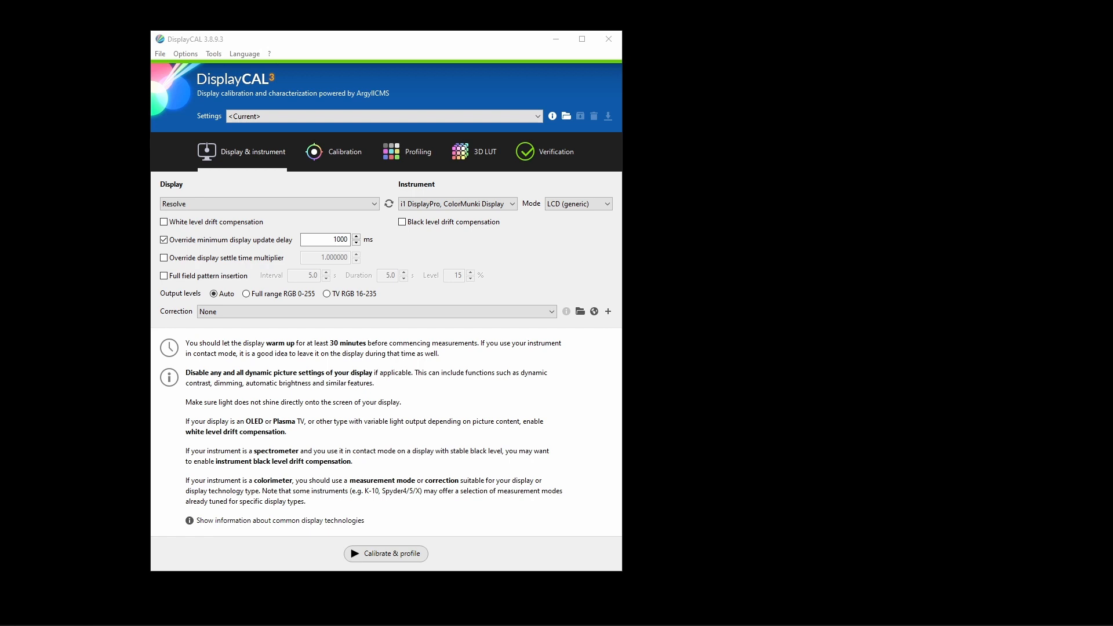
Confirm the monitor to adjust in ColorNavigator 7 and select the CAL2 color mode.
{"action": "left_click_drag", "start_coordinate": [1112, 228], "coordinate": [800, 228]}
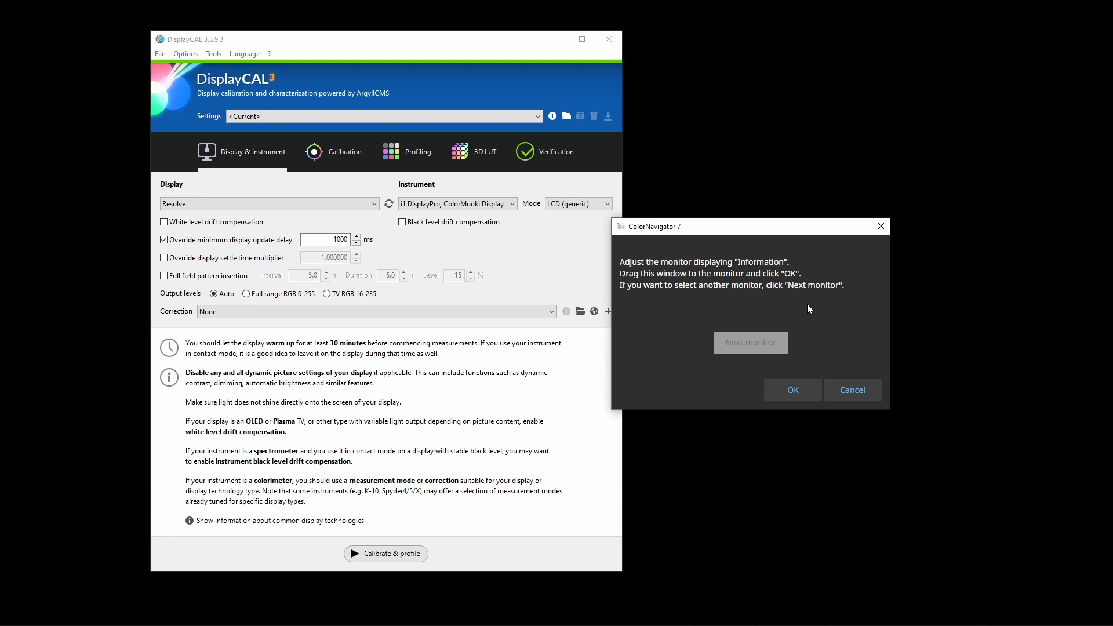
{"action": "left_click", "coordinate": [791, 392]}
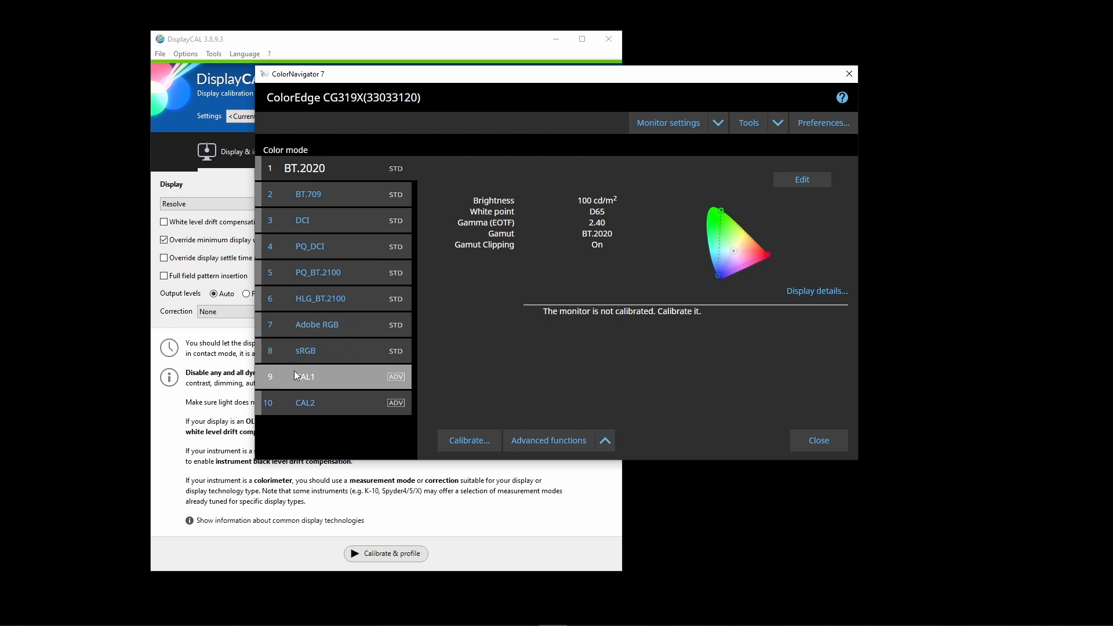
{"action": "left_click", "coordinate": [318, 402]}
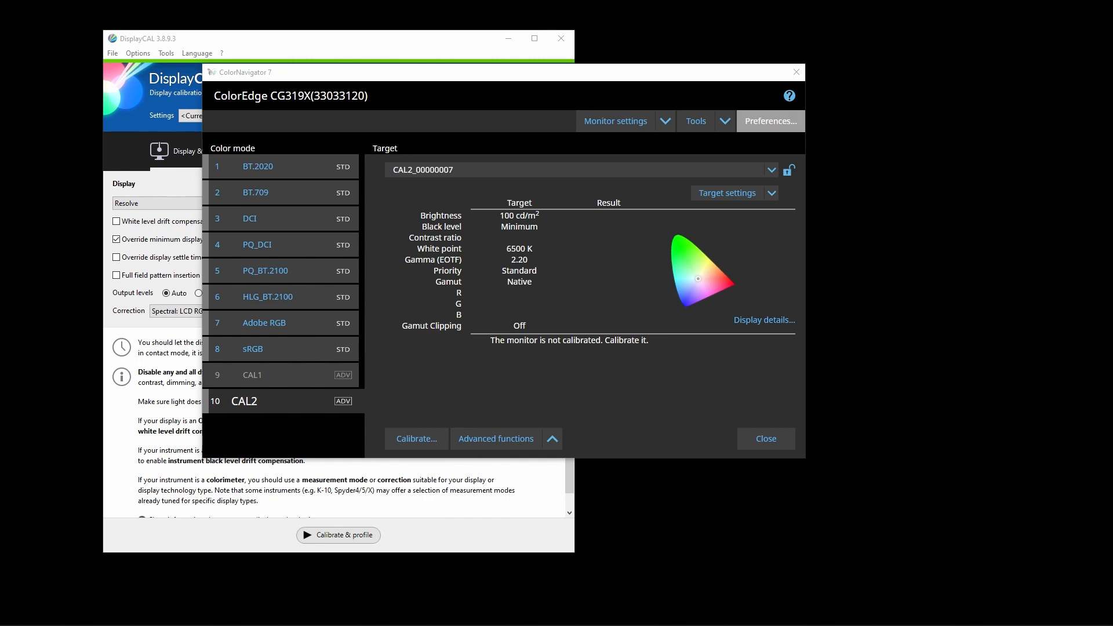
Review the general preferences through the ICC profile details and the Do not apply an ICC Profile option, and close them.
{"action": "left_click", "coordinate": [770, 121]}
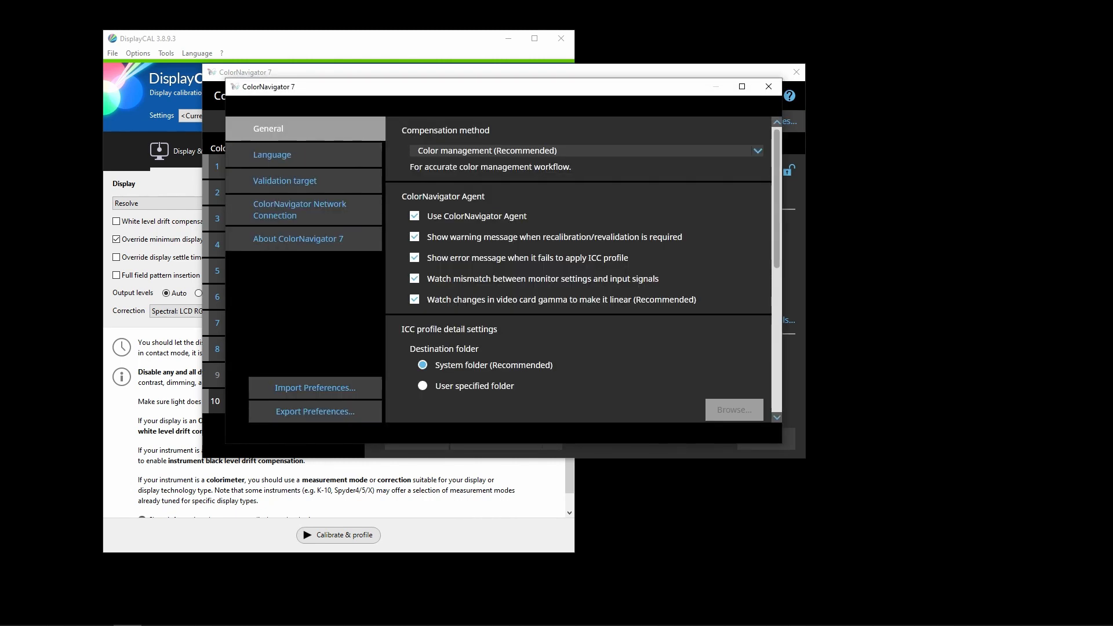
{"action": "scroll", "coordinate": [579, 269], "scroll_direction": "down", "scroll_amount": 5}
{"action": "scroll", "coordinate": [583, 270], "scroll_direction": "down", "scroll_amount": 2}
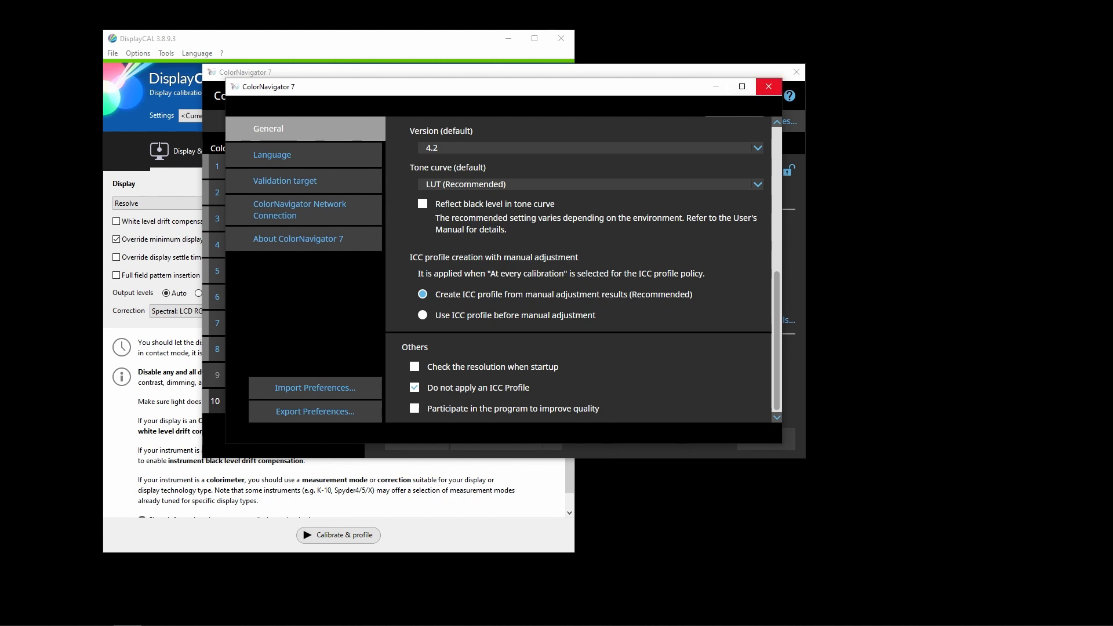
{"action": "left_click", "coordinate": [768, 86]}
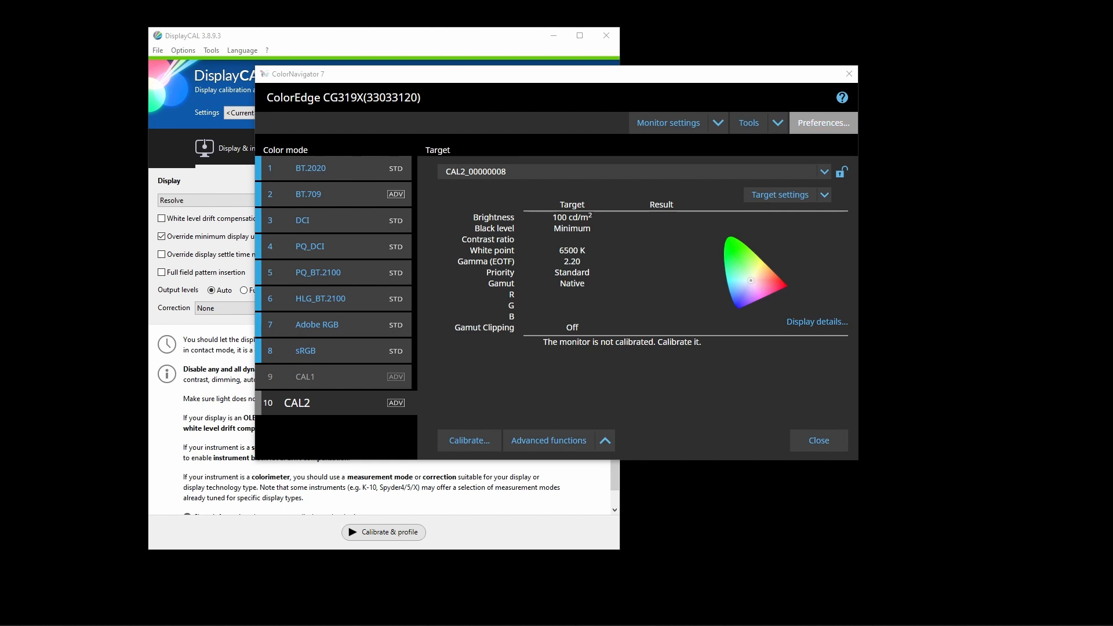
Set the compensation method in the general preferences to No compensation.
{"action": "left_click", "coordinate": [823, 122]}
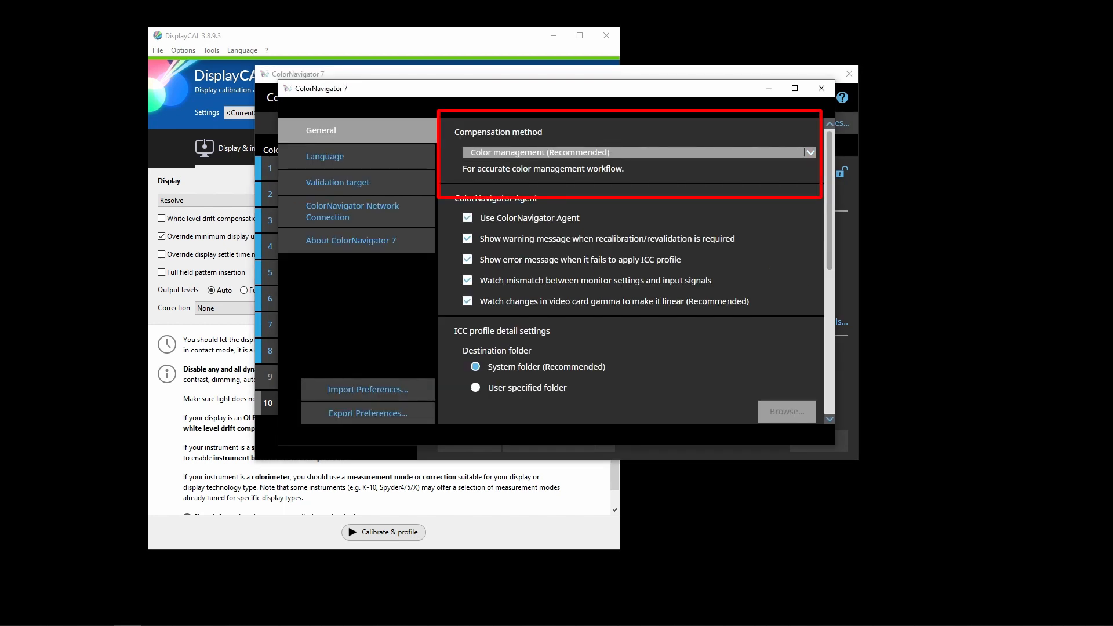
{"action": "left_click", "coordinate": [639, 152]}
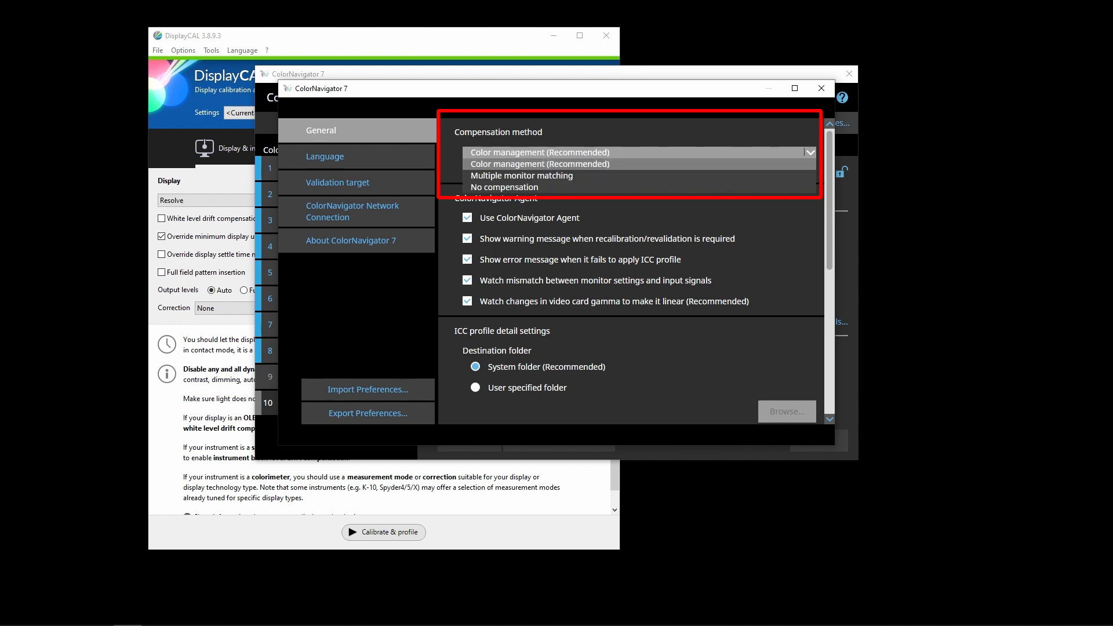
{"action": "left_click", "coordinate": [639, 187]}
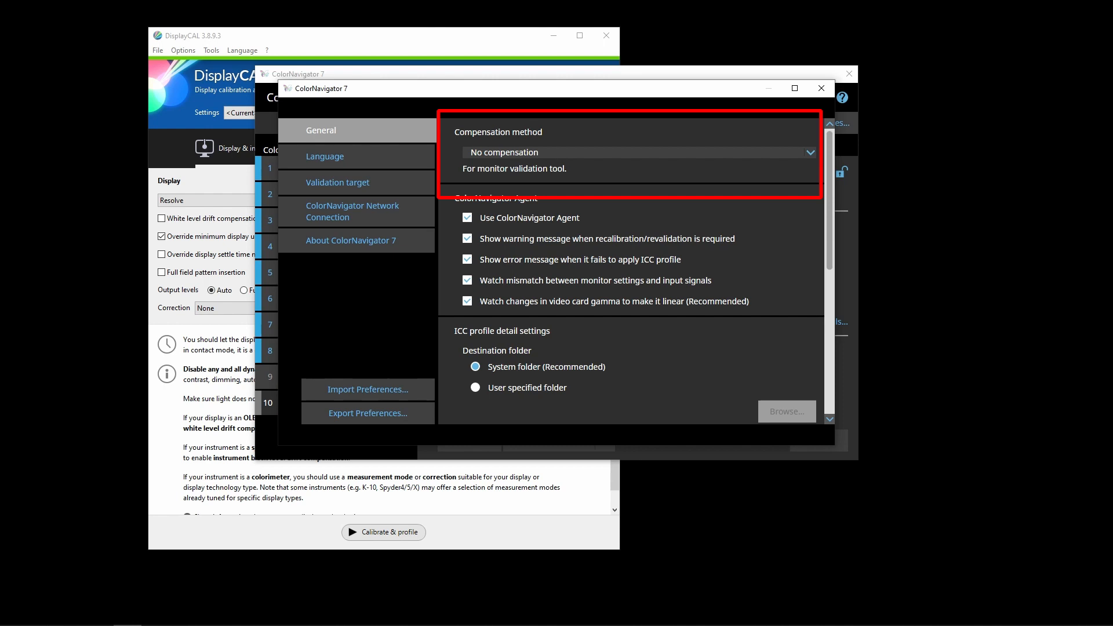
Switch to DisplayCAL and set the colorimeter correction to Spectral: LCD GB-r-LED/RG Phosphor LED family (AUO B156HW01 V.4, Dell U2413).
{"action": "key", "text": "alt+Tab"}
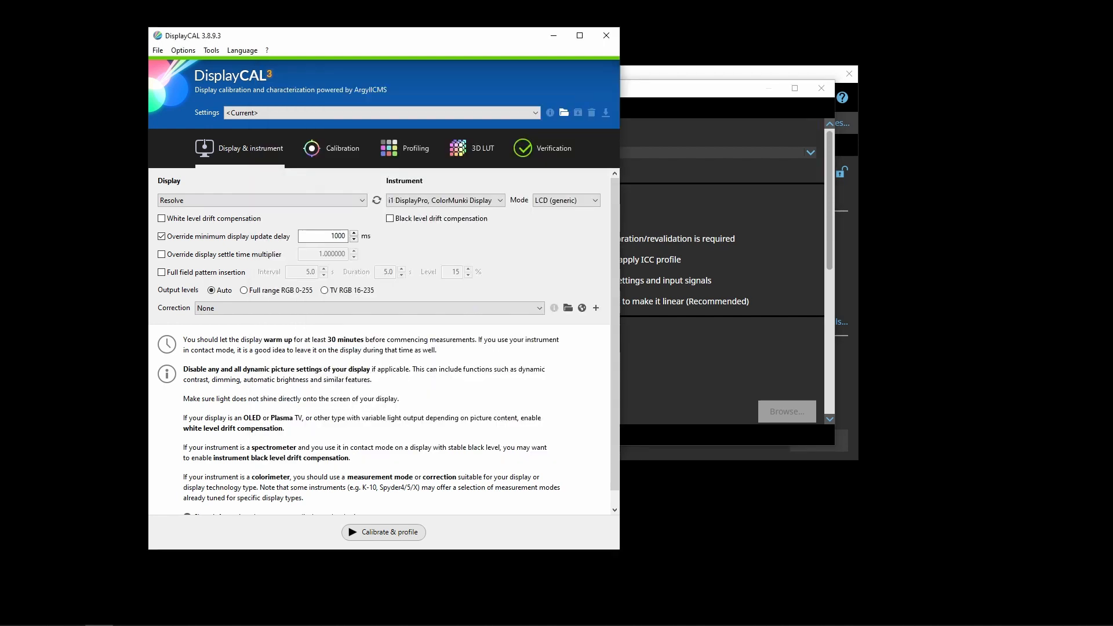
{"action": "left_click", "coordinate": [369, 309]}
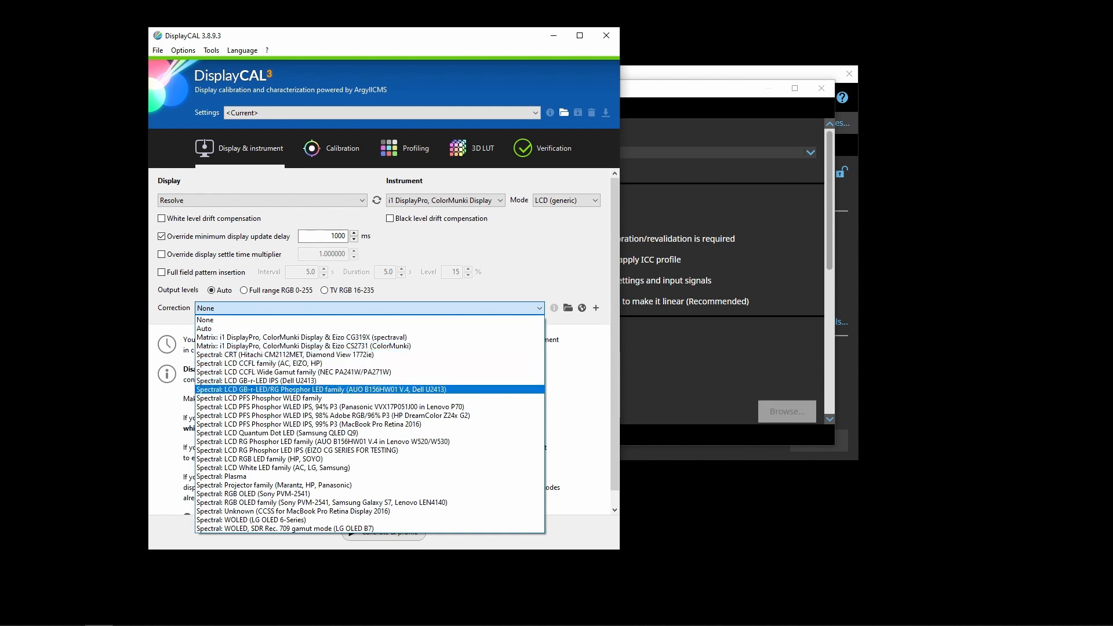
{"action": "left_click", "coordinate": [406, 389]}
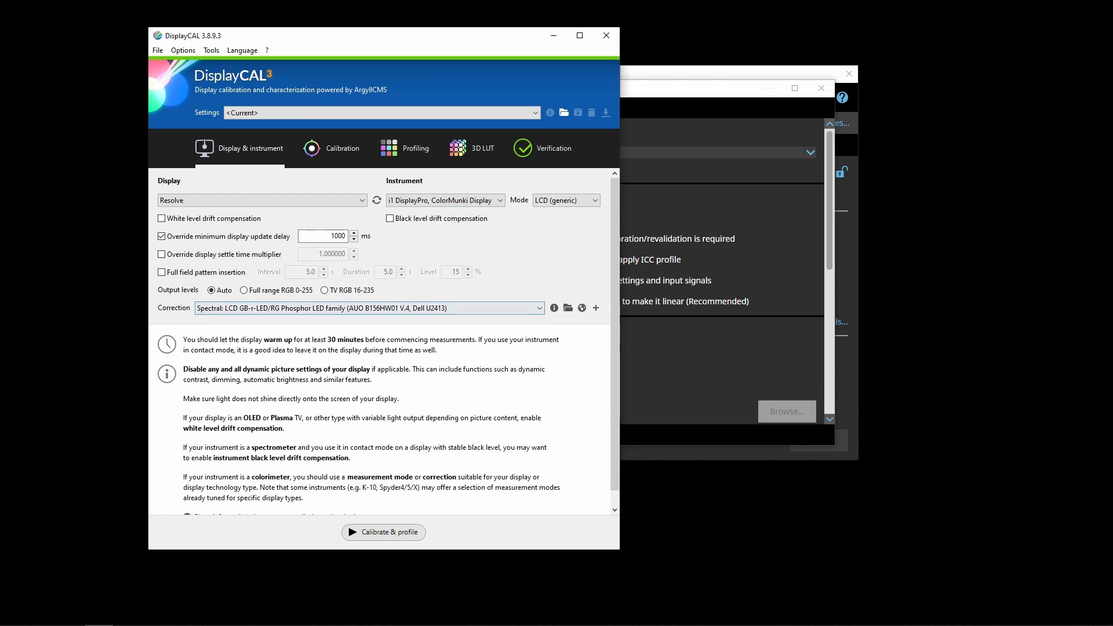
Switch back to ColorNavigator 7, set the compensation method to Color management (Recommended) and close the preferences.
{"action": "key", "text": "alt+Tab"}
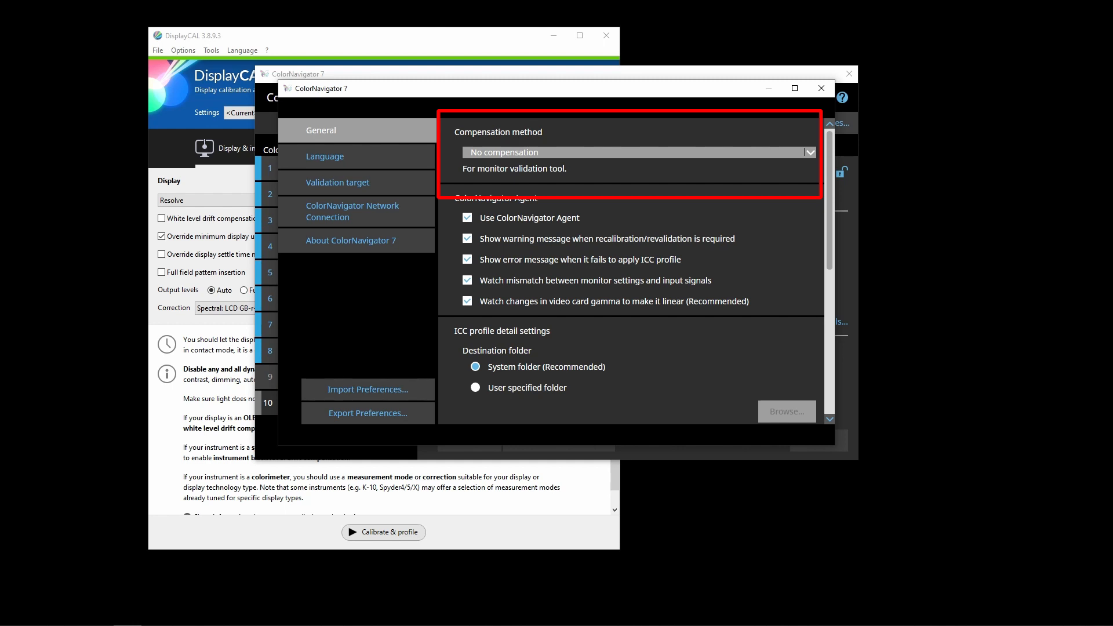
{"action": "left_click", "coordinate": [639, 152]}
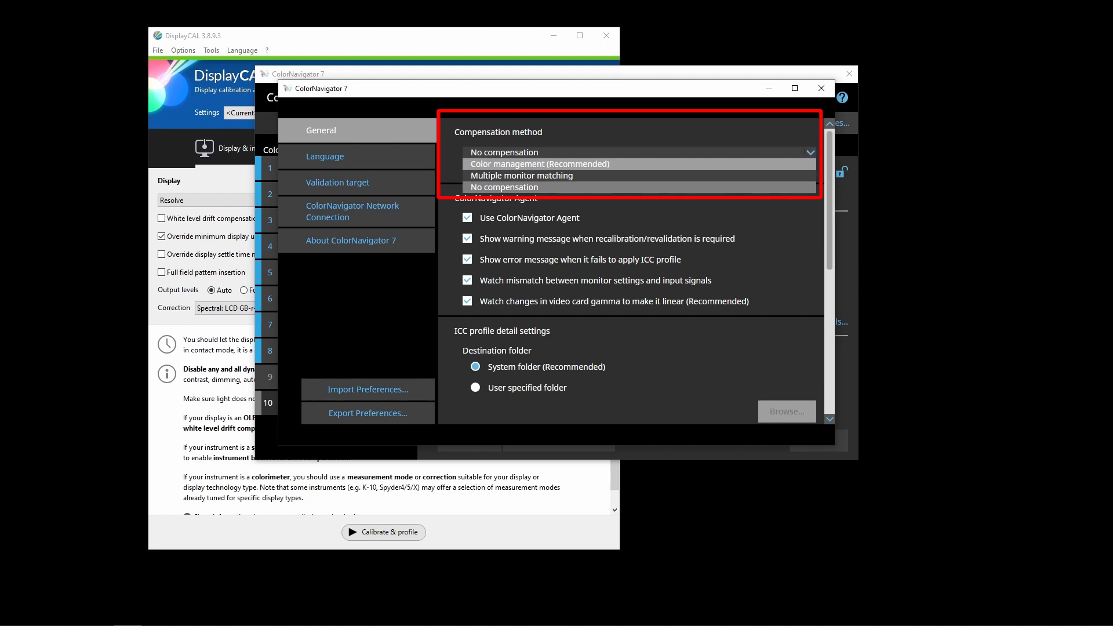
{"action": "left_click", "coordinate": [580, 164]}
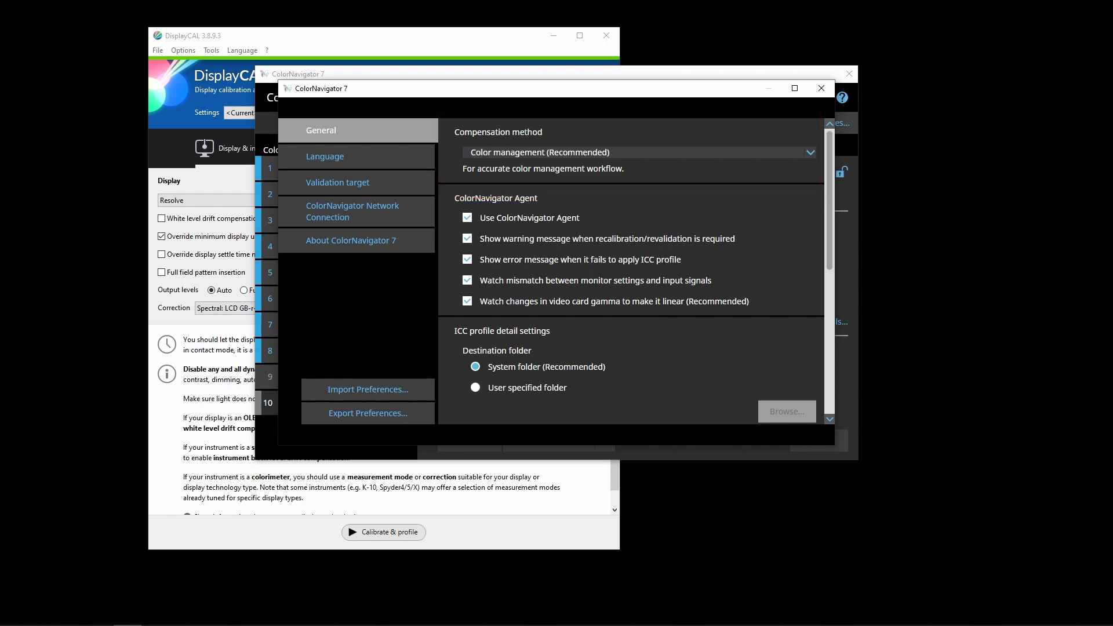
{"action": "left_click", "coordinate": [821, 88]}
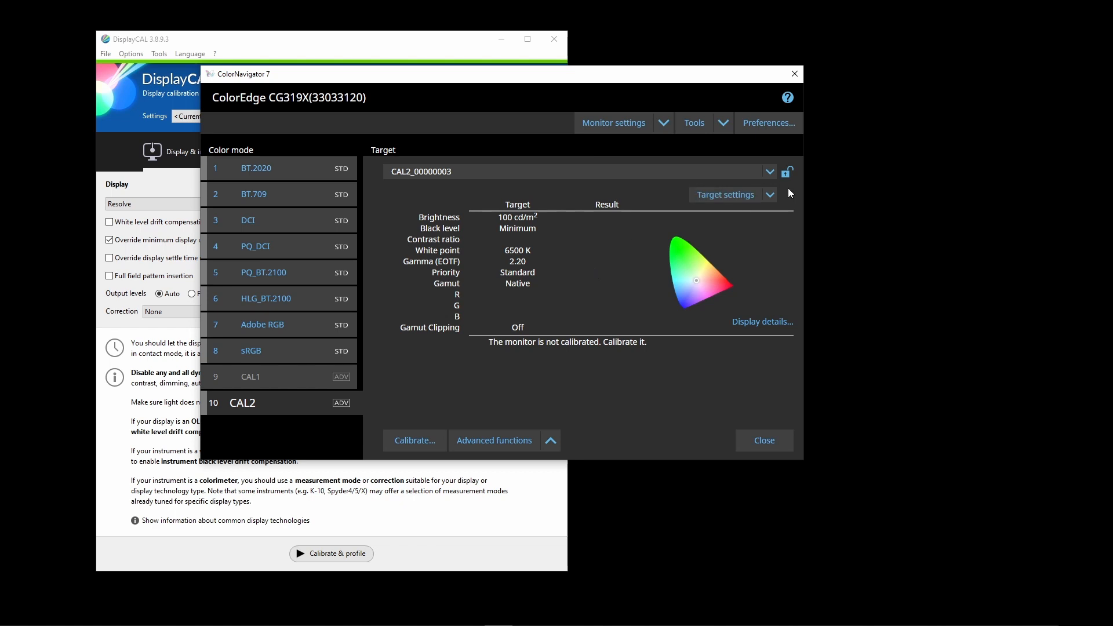
Edit the current CAL2 target and rename it DISPLAYCAL NATIVE.
{"action": "left_click", "coordinate": [771, 196]}
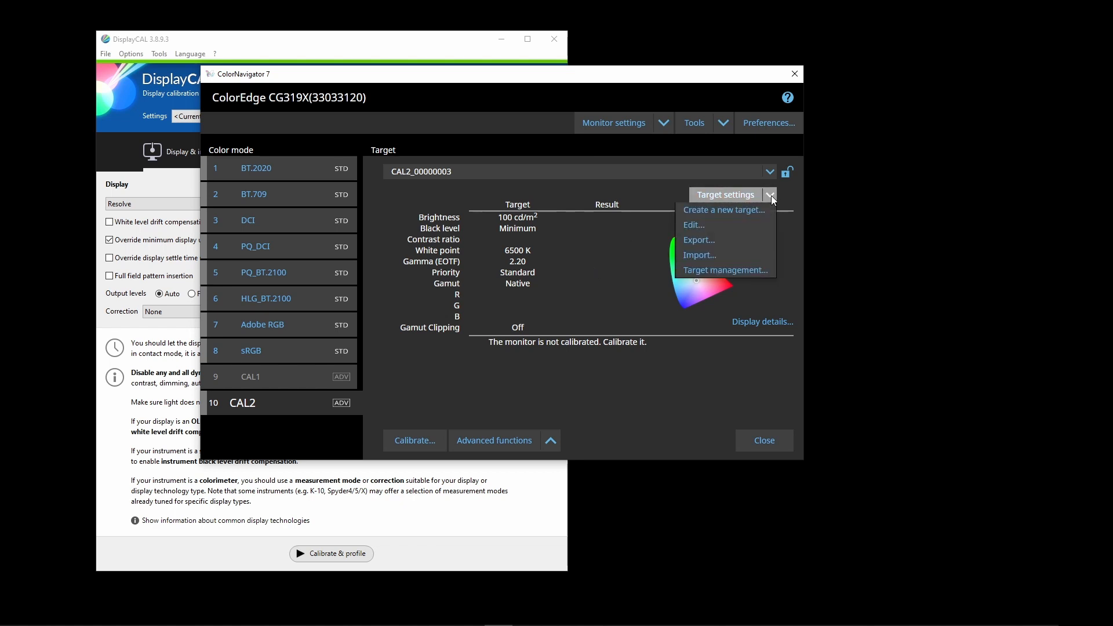
{"action": "left_click", "coordinate": [746, 222]}
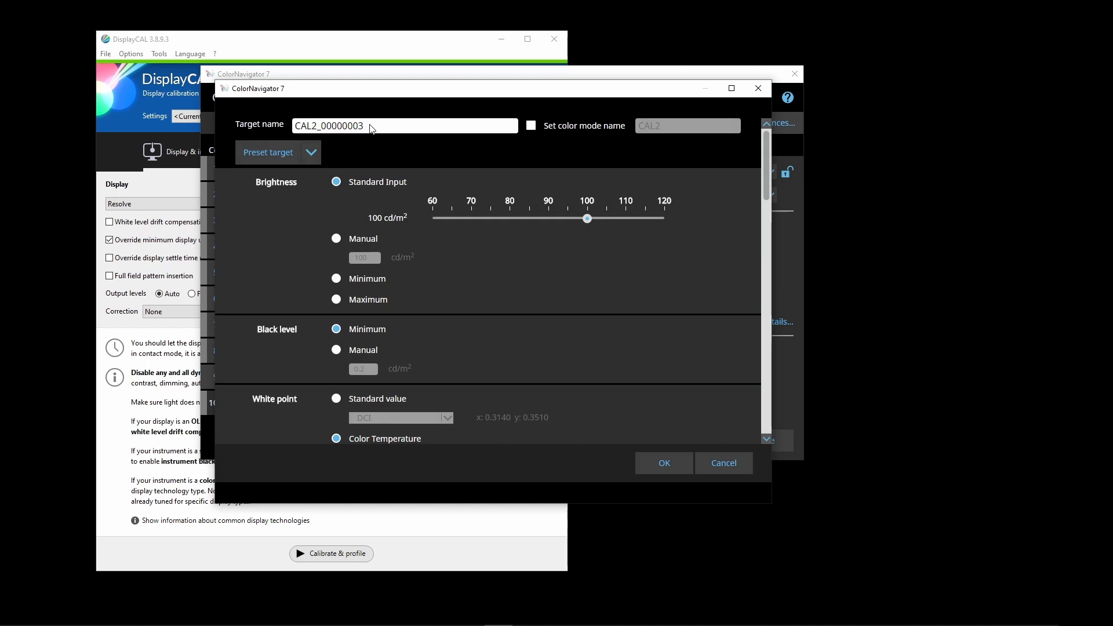
{"action": "left_click_drag", "start_coordinate": [371, 127], "coordinate": [293, 127]}
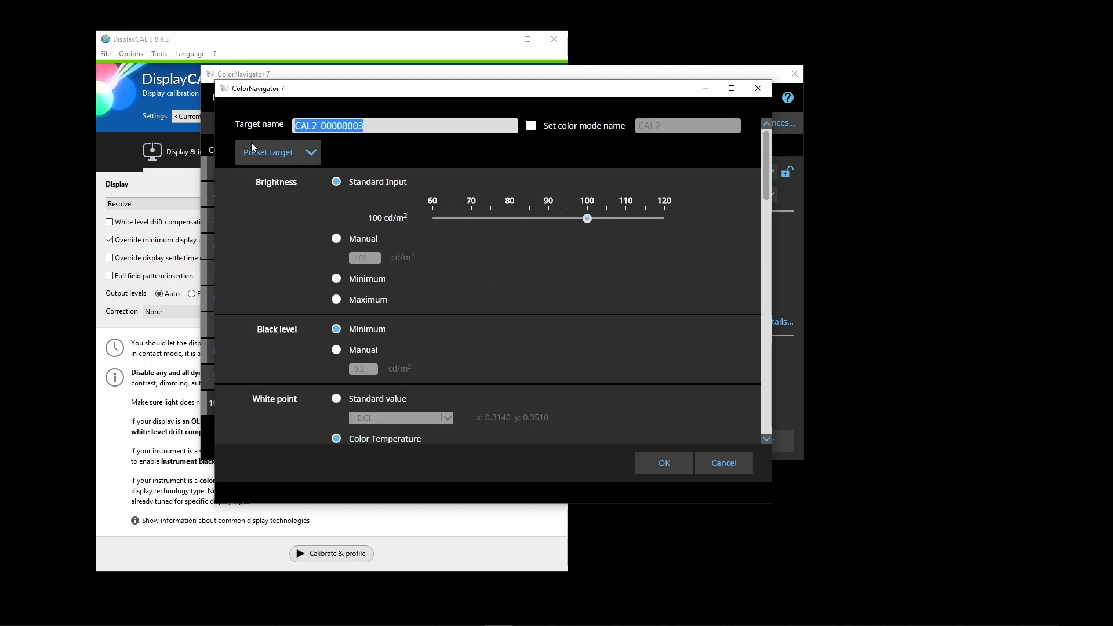
{"action": "type", "text": "DI"}
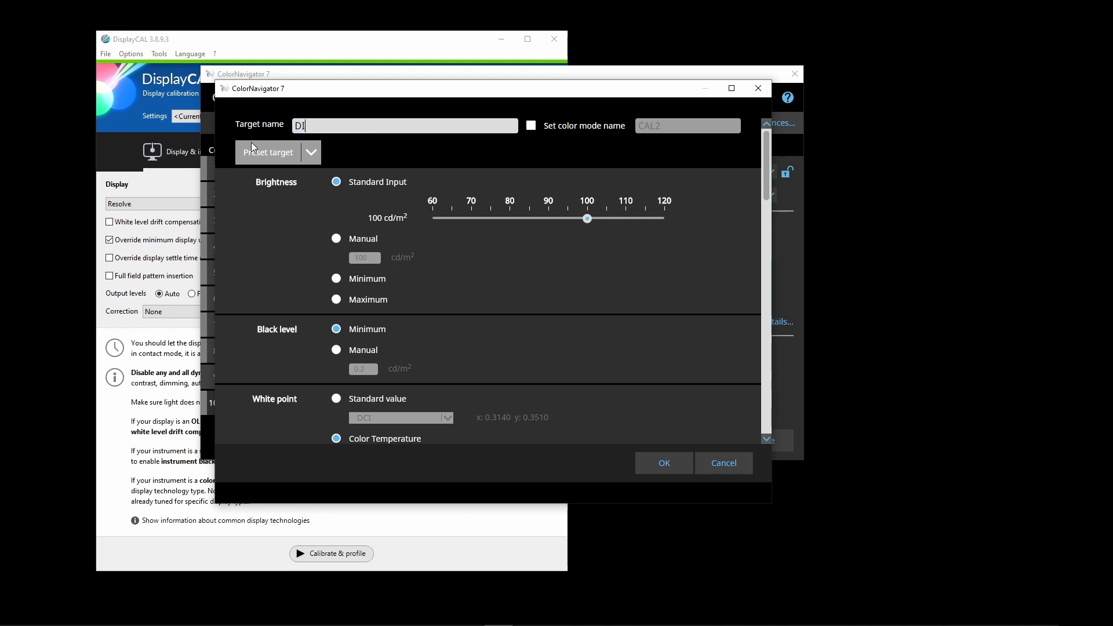
{"action": "type", "text": "SPLAYCAL NATIVE"}
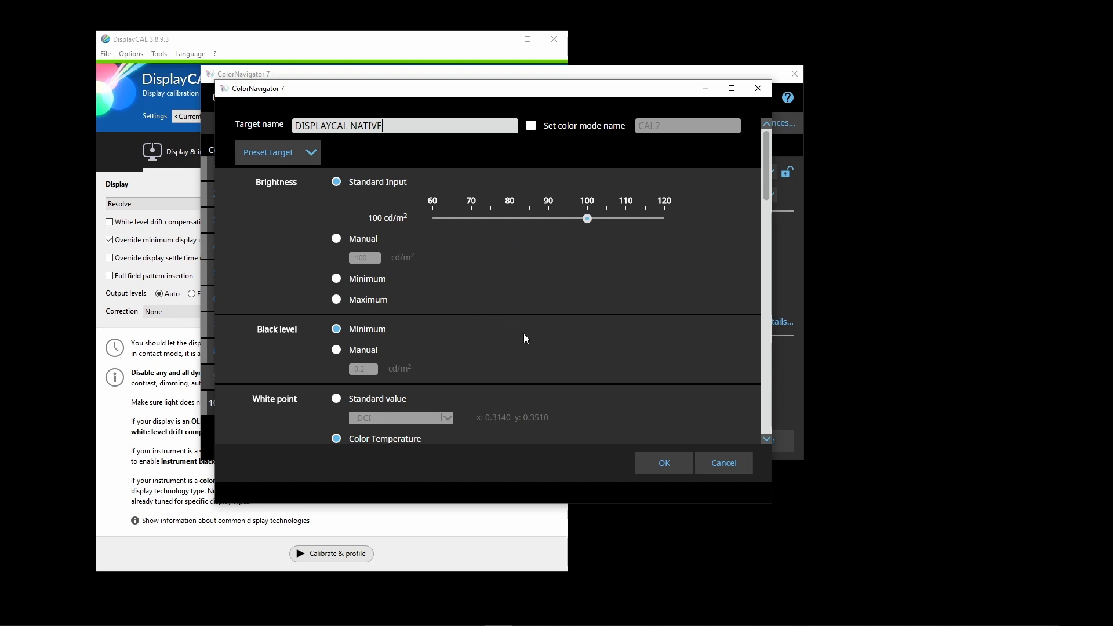
Set the target's white point to the standard value D65.
{"action": "scroll", "coordinate": [524, 334], "scroll_direction": "down", "scroll_amount": 3}
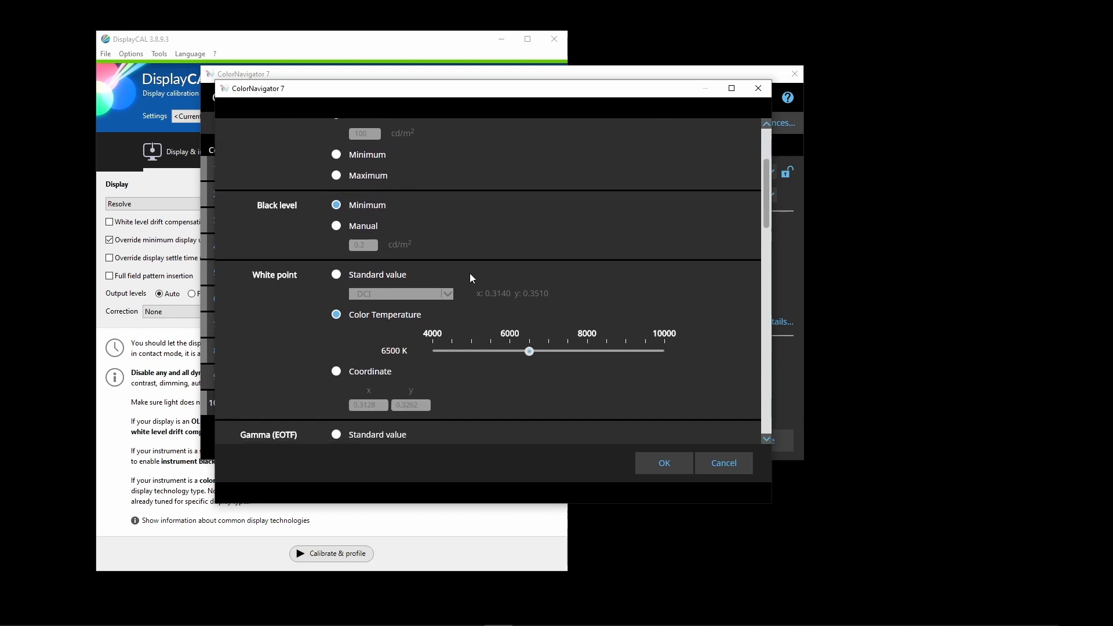
{"action": "left_click", "coordinate": [336, 276]}
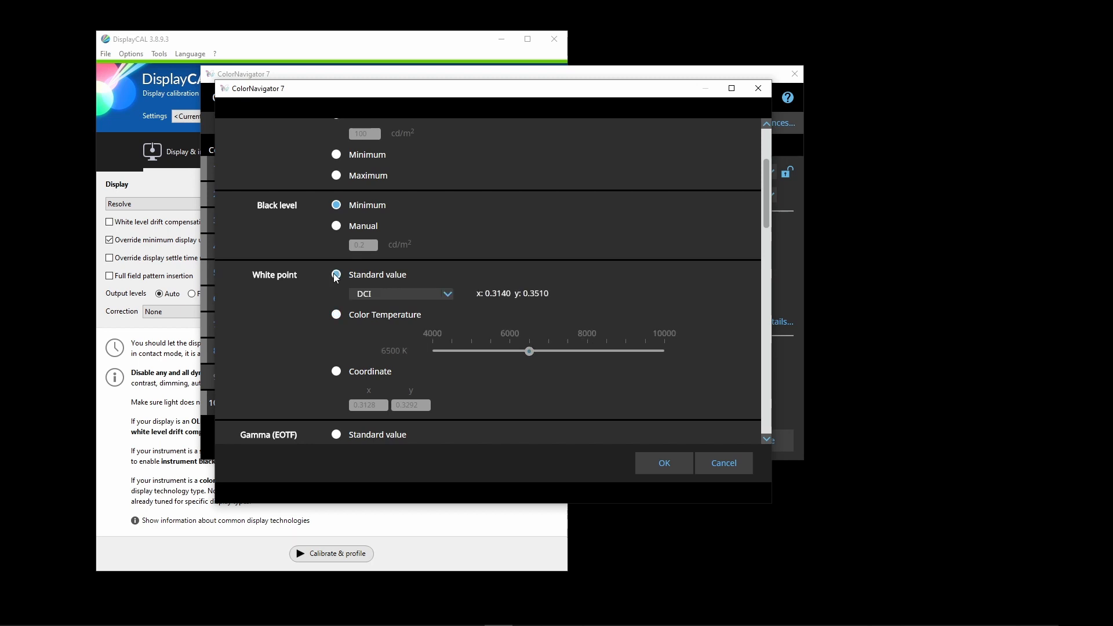
{"action": "left_click", "coordinate": [401, 293]}
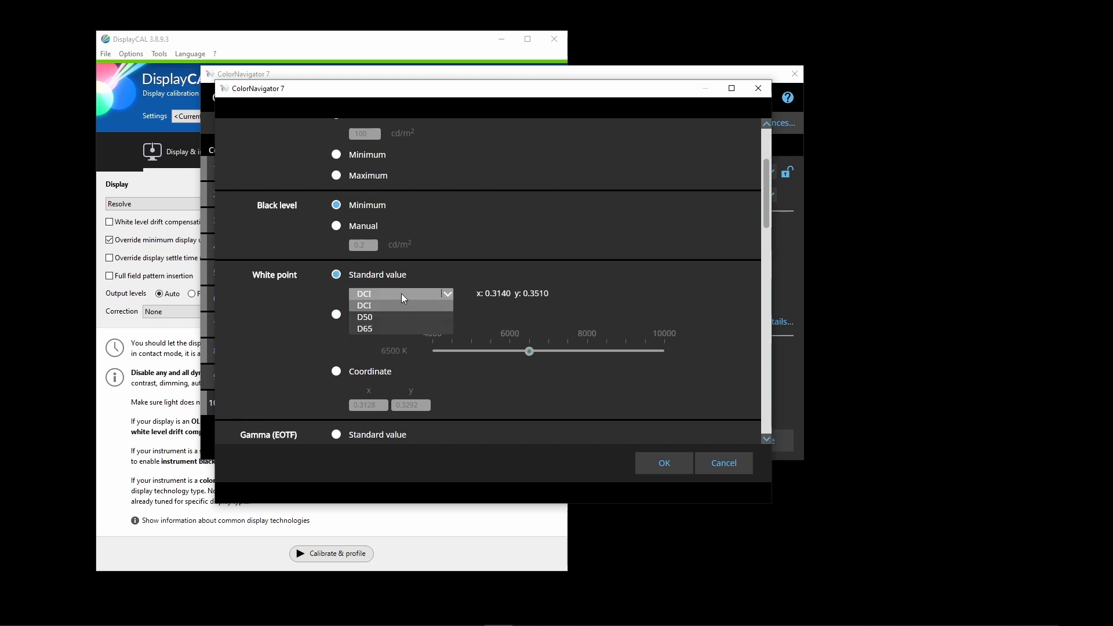
{"action": "left_click", "coordinate": [365, 335]}
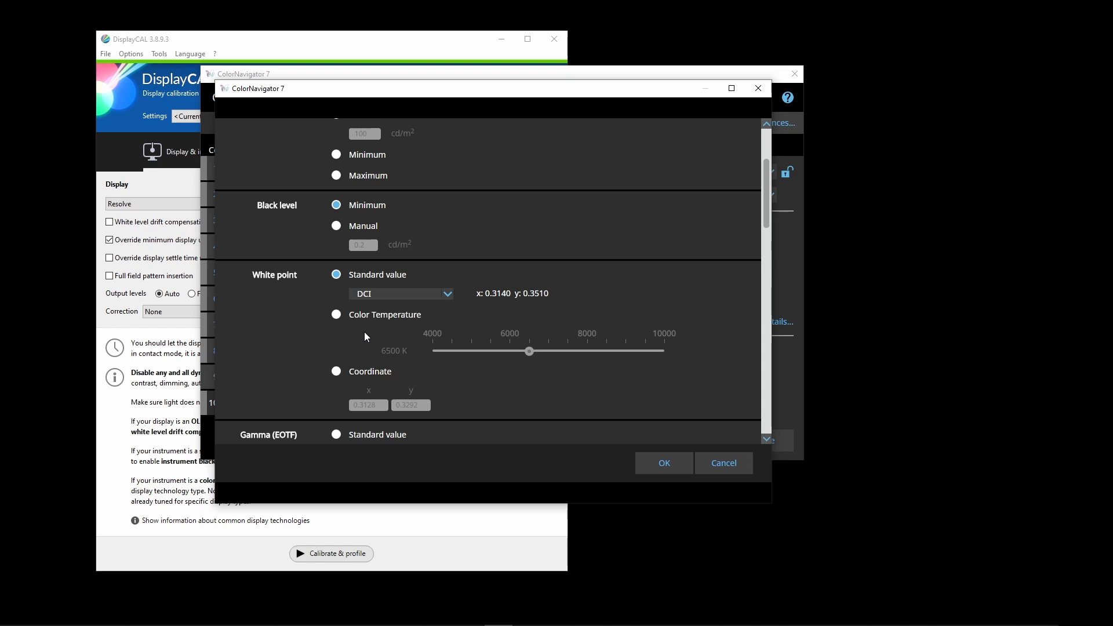
{"action": "left_click", "coordinate": [374, 297]}
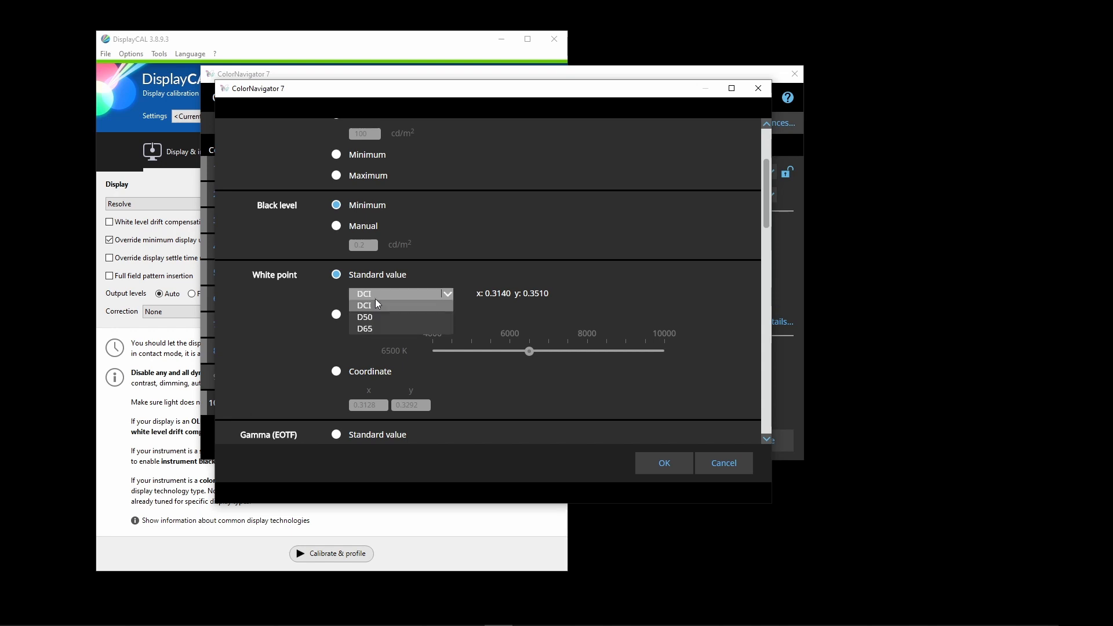
{"action": "left_click", "coordinate": [365, 329]}
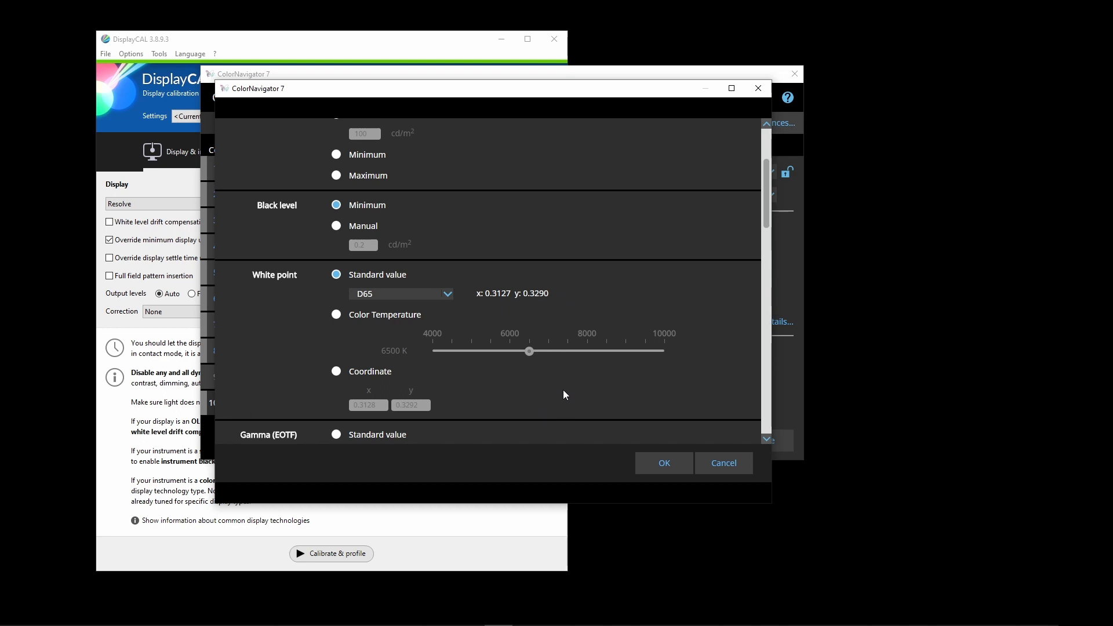
Set the target's gamma (EOTF) standard input to 2.40.
{"action": "scroll", "coordinate": [565, 395], "scroll_direction": "down", "scroll_amount": 3}
{"action": "scroll", "coordinate": [566, 392], "scroll_direction": "down", "scroll_amount": 2}
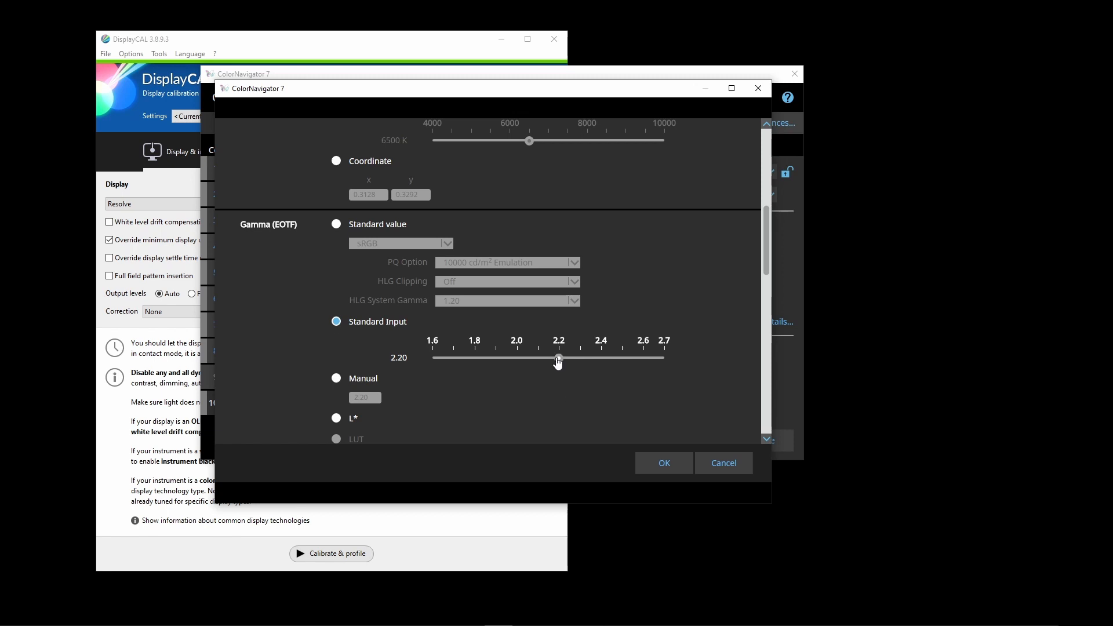
{"action": "left_click_drag", "start_coordinate": [559, 359], "coordinate": [600, 363]}
{"action": "left_click_drag", "start_coordinate": [600, 364], "coordinate": [606, 363]}
Check the target's priority, gamut and ICC profile policy settings, and save the edited target.
{"action": "scroll", "coordinate": [575, 385], "scroll_direction": "down", "scroll_amount": 3}
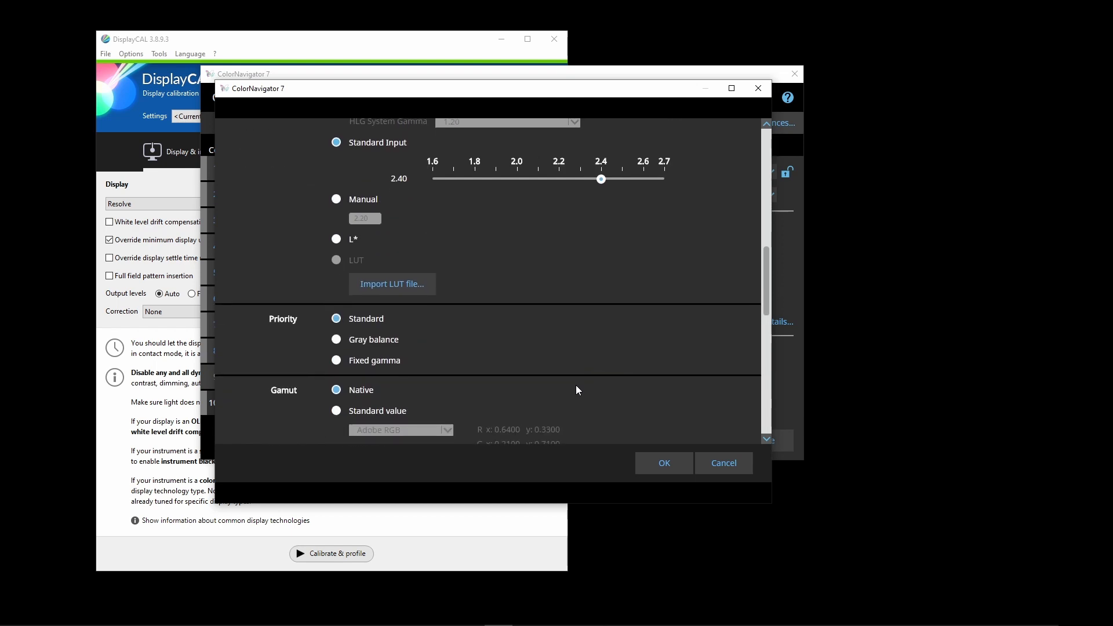
{"action": "scroll", "coordinate": [577, 390], "scroll_direction": "down", "scroll_amount": 1}
{"action": "scroll", "coordinate": [577, 390], "scroll_direction": "down", "scroll_amount": 1}
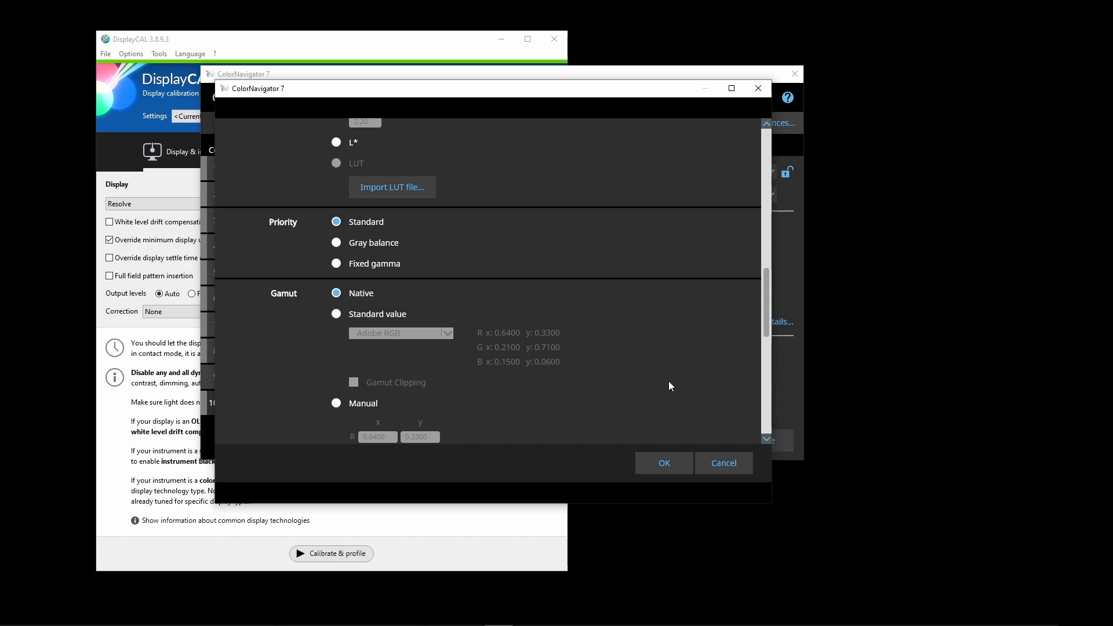
{"action": "scroll", "coordinate": [671, 386], "scroll_direction": "down", "scroll_amount": 5}
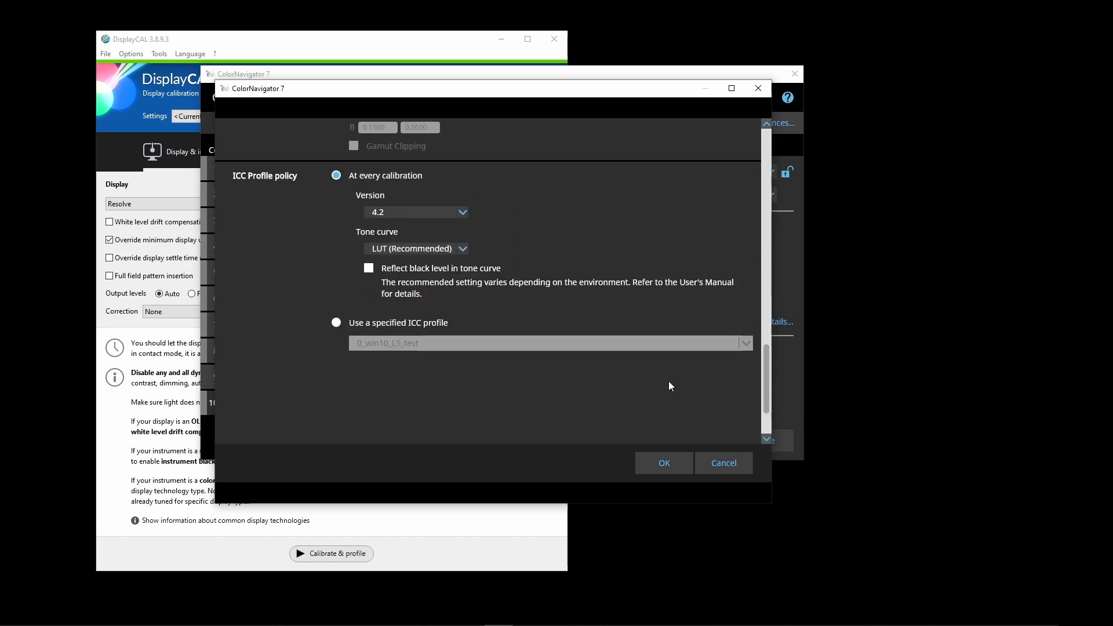
{"action": "left_click", "coordinate": [670, 464]}
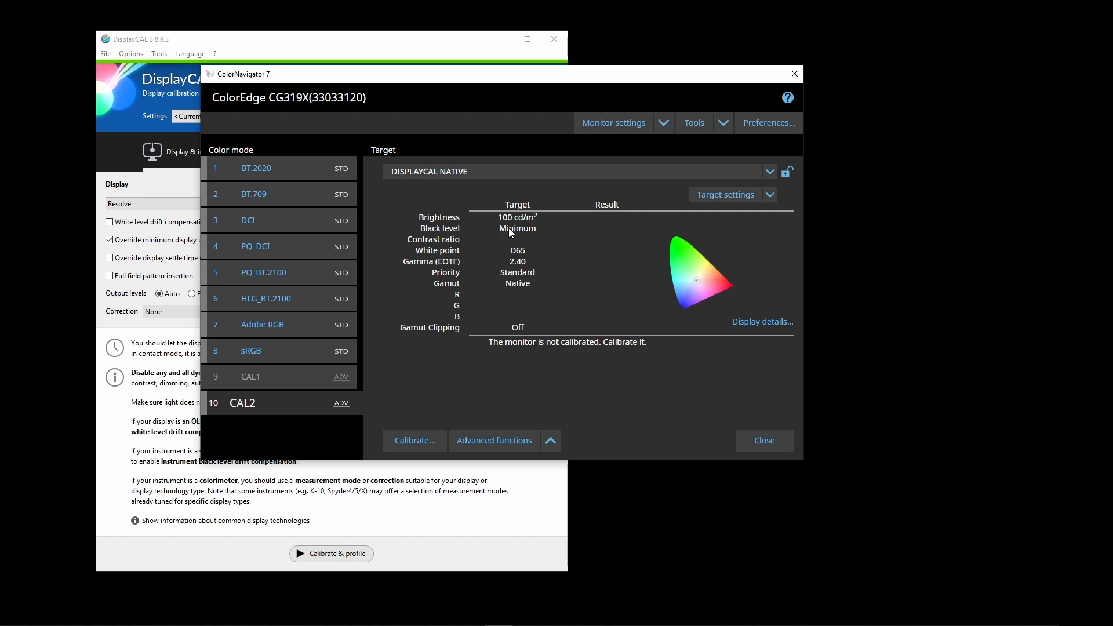
Rename the CAL2 color mode in slot 10 as DISPLAYCAL.
{"action": "right_click", "coordinate": [274, 404]}
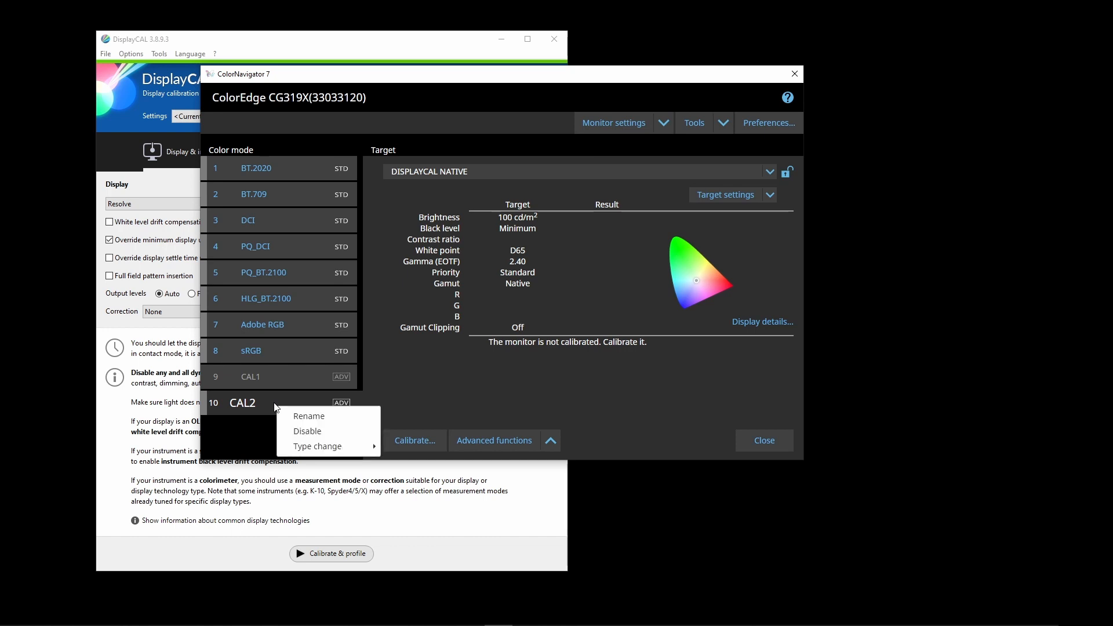
{"action": "left_click", "coordinate": [306, 419]}
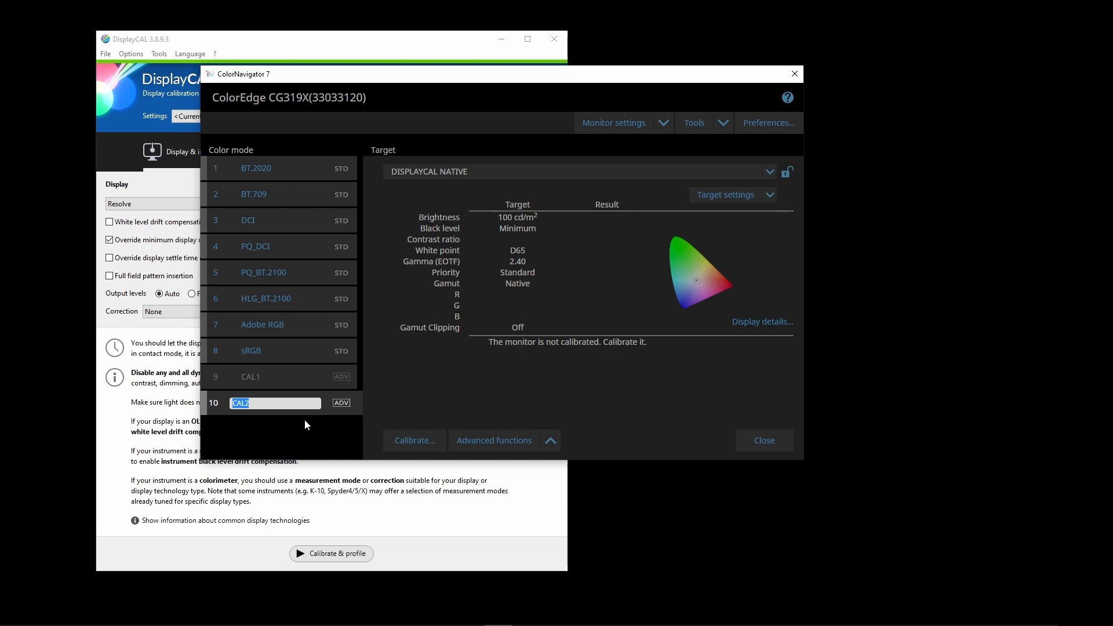
{"action": "type", "text": "DISPLAYCA"}
{"action": "key", "text": "Return"}
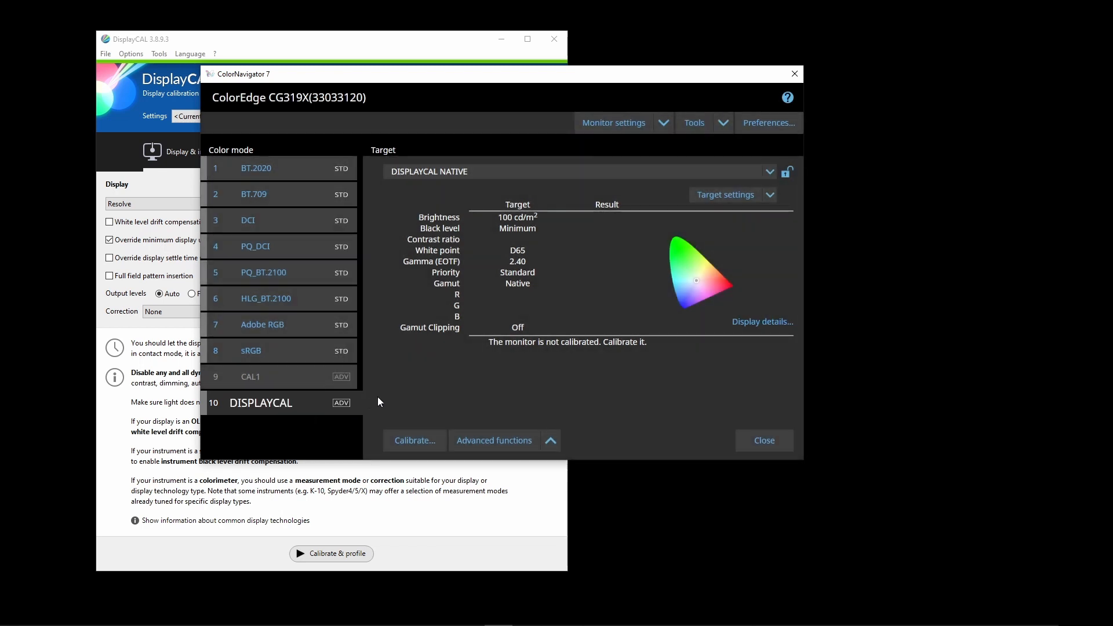
Calibrate the DISPLAYCAL color mode to its target using the i1Display 3 / Pro / Pro Plus as the measurement device, without starting validation.
{"action": "left_click", "coordinate": [421, 442]}
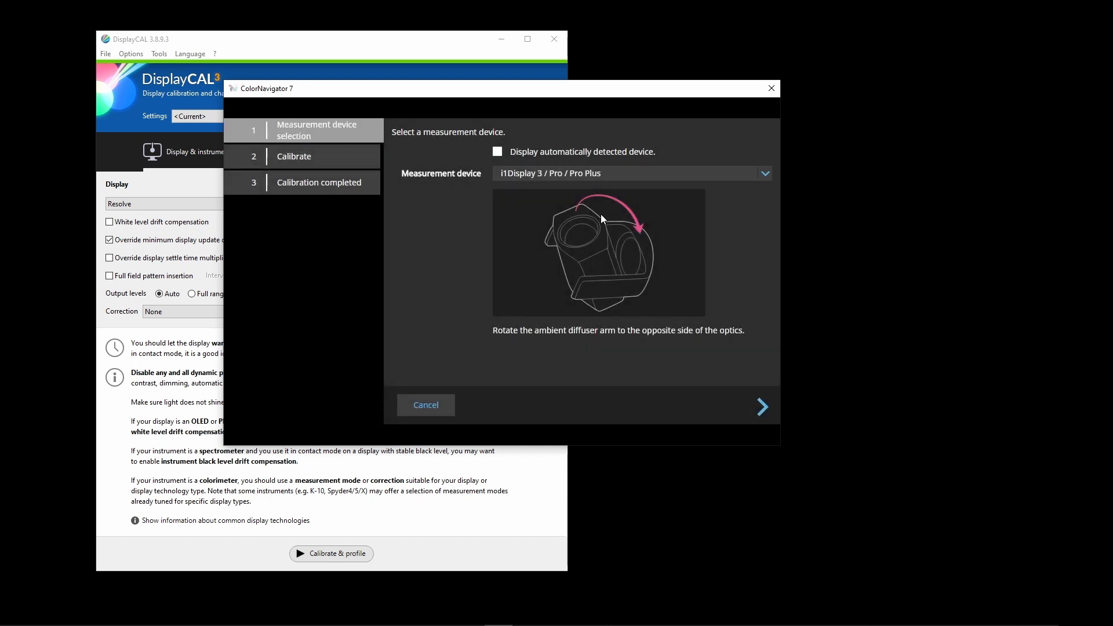
{"action": "left_click", "coordinate": [579, 172]}
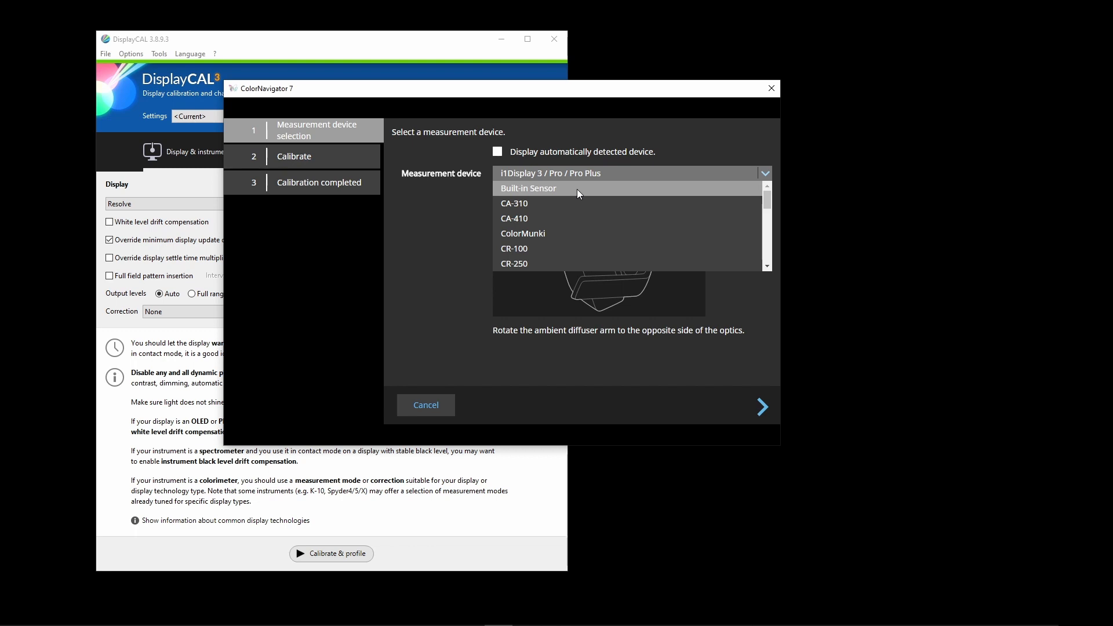
{"action": "left_click", "coordinate": [437, 237]}
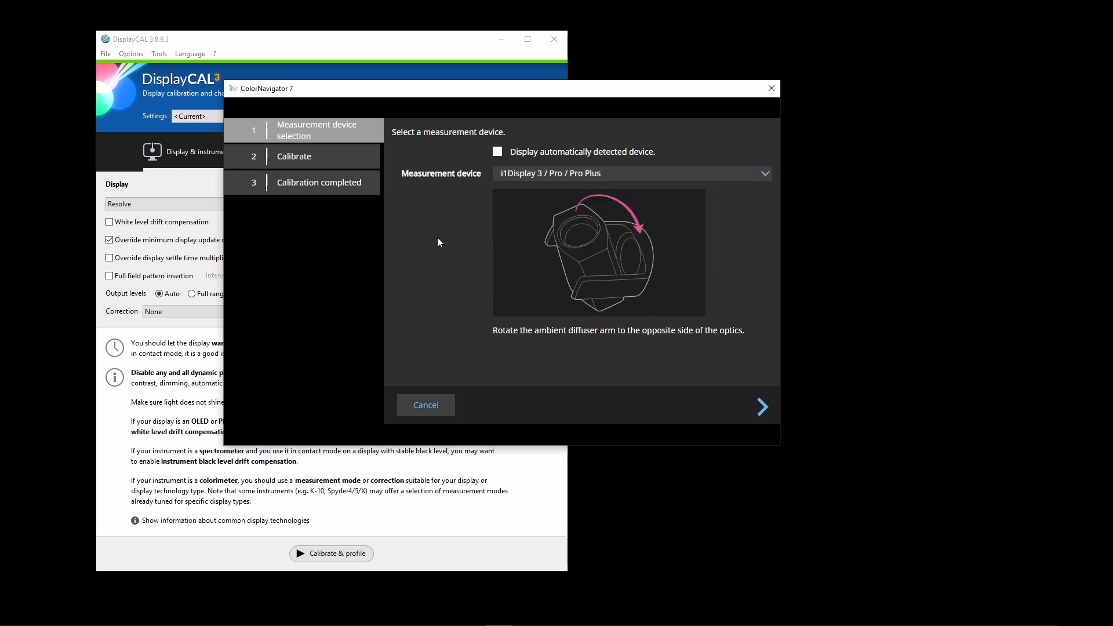
{"action": "left_click", "coordinate": [763, 408]}
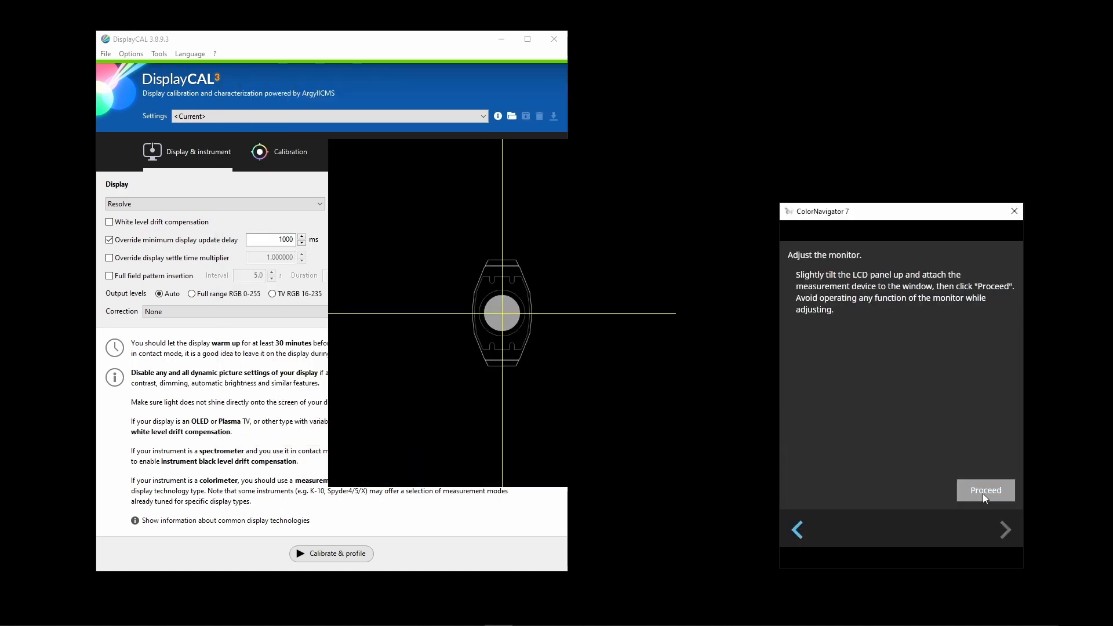
{"action": "left_click", "coordinate": [983, 491]}
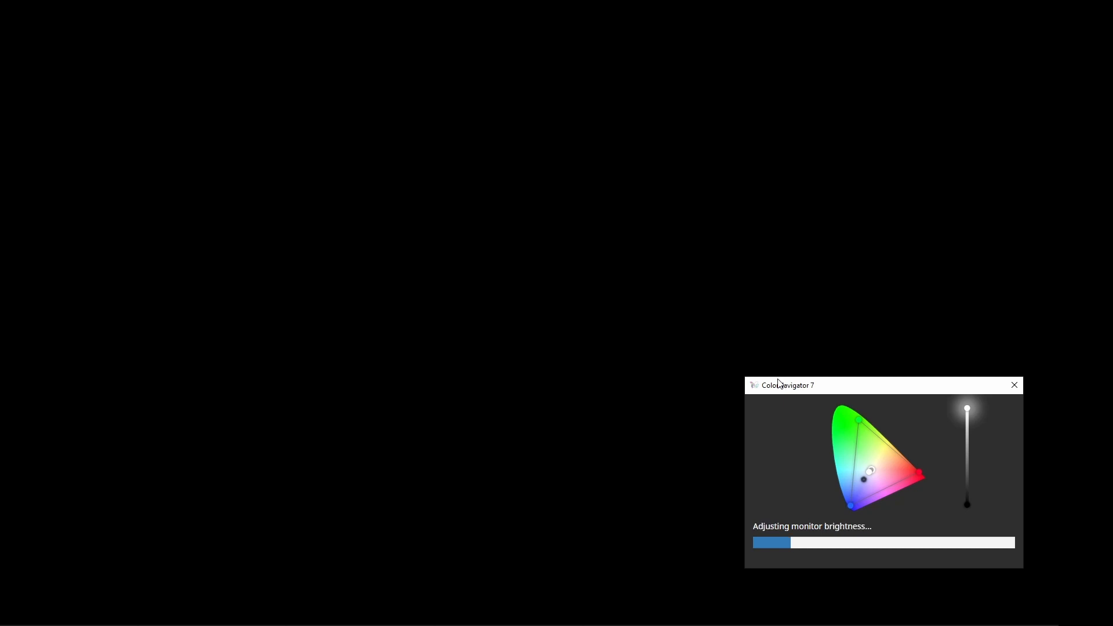
{"action": "left_click_drag", "start_coordinate": [781, 383], "coordinate": [835, 383]}
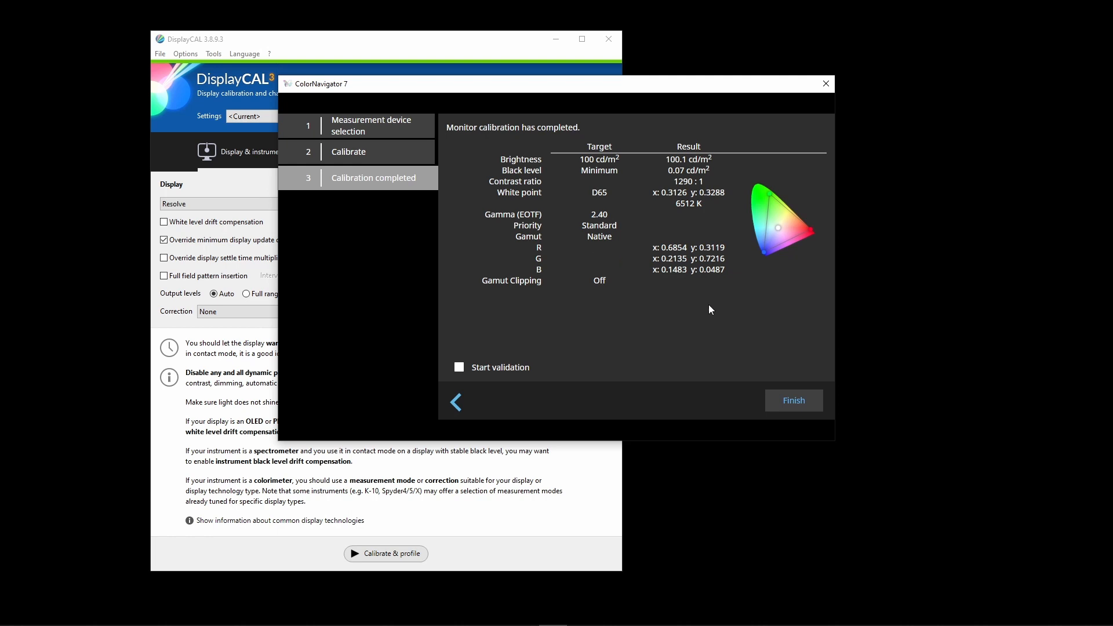
{"action": "left_click", "coordinate": [795, 409]}
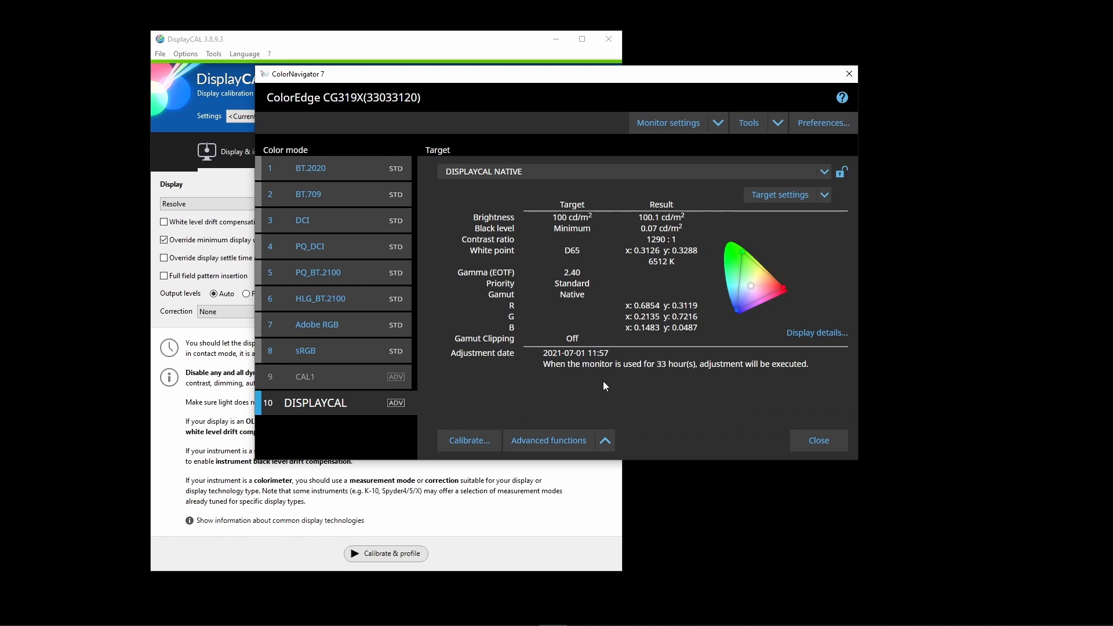
Check the emulation options for the calibrated DISPLAYCAL color mode and close ColorNavigator.
{"action": "left_click", "coordinate": [605, 440]}
{"action": "mouse_move", "coordinate": [599, 429]}
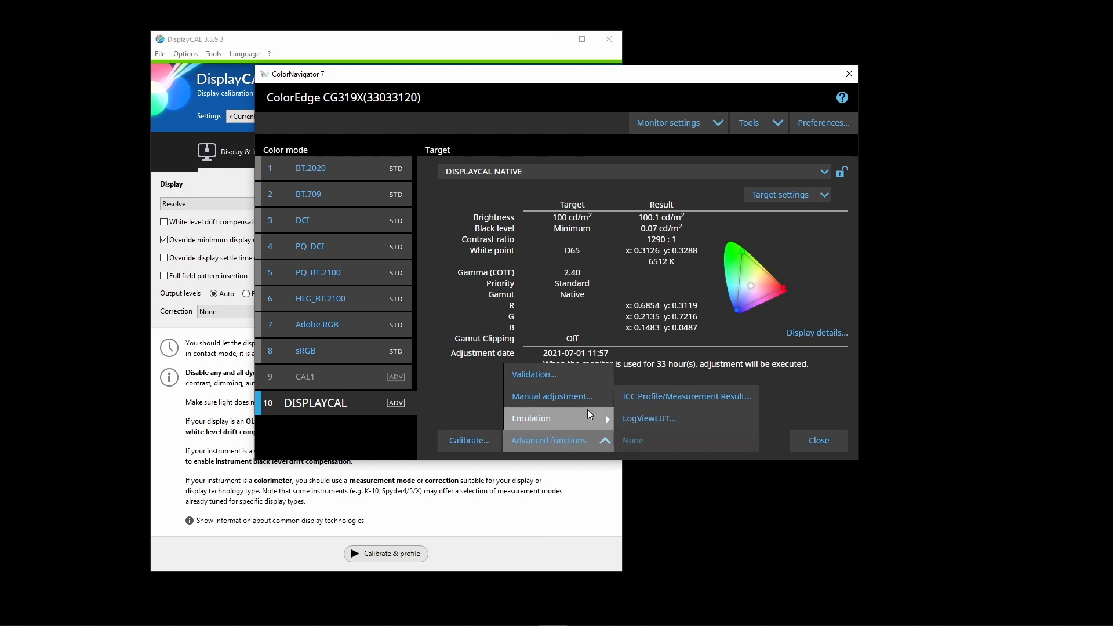
{"action": "left_click", "coordinate": [460, 390]}
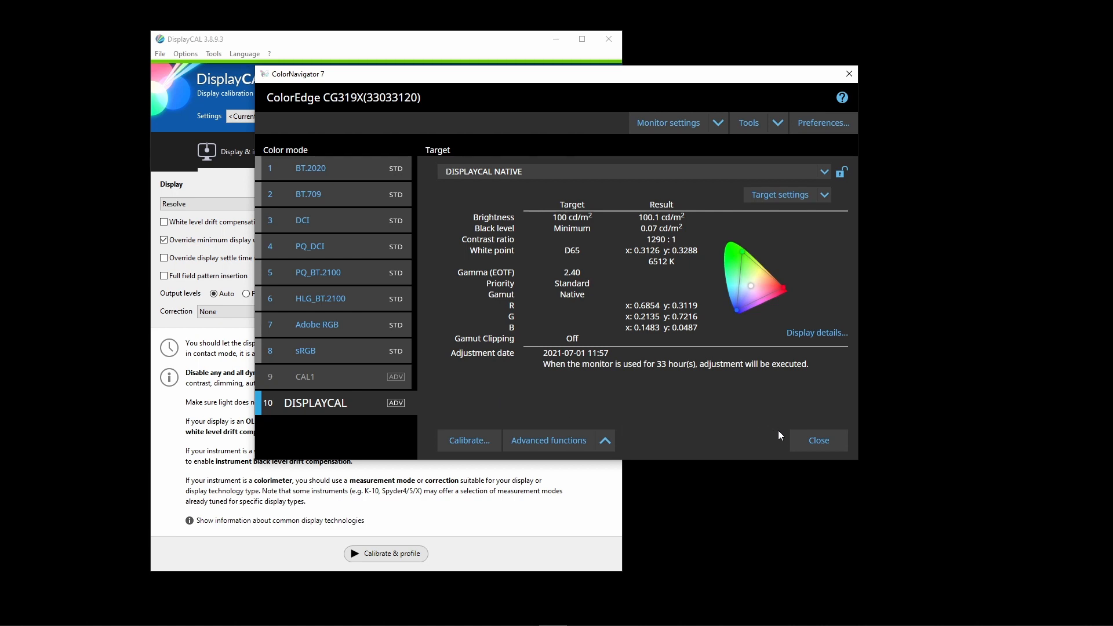
{"action": "left_click", "coordinate": [817, 444]}
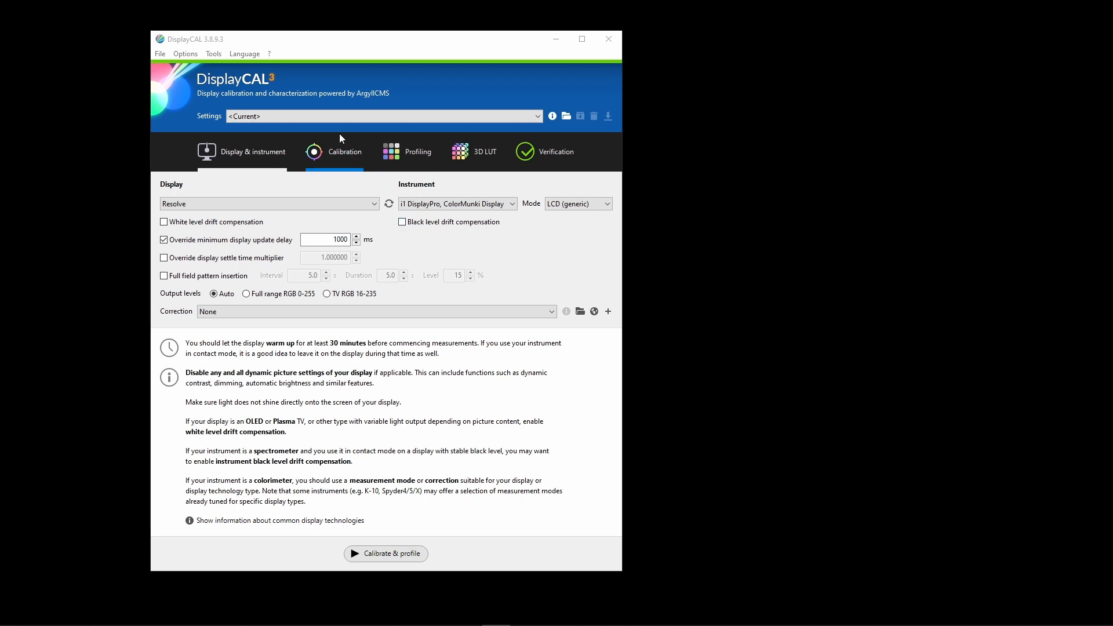
In DisplayCAL, load the settings preset Video 3D LUT for Resolve (D65, Rec. 709 / Rec. 1886) and re-detect the display devices and instruments.
{"action": "left_click", "coordinate": [429, 118]}
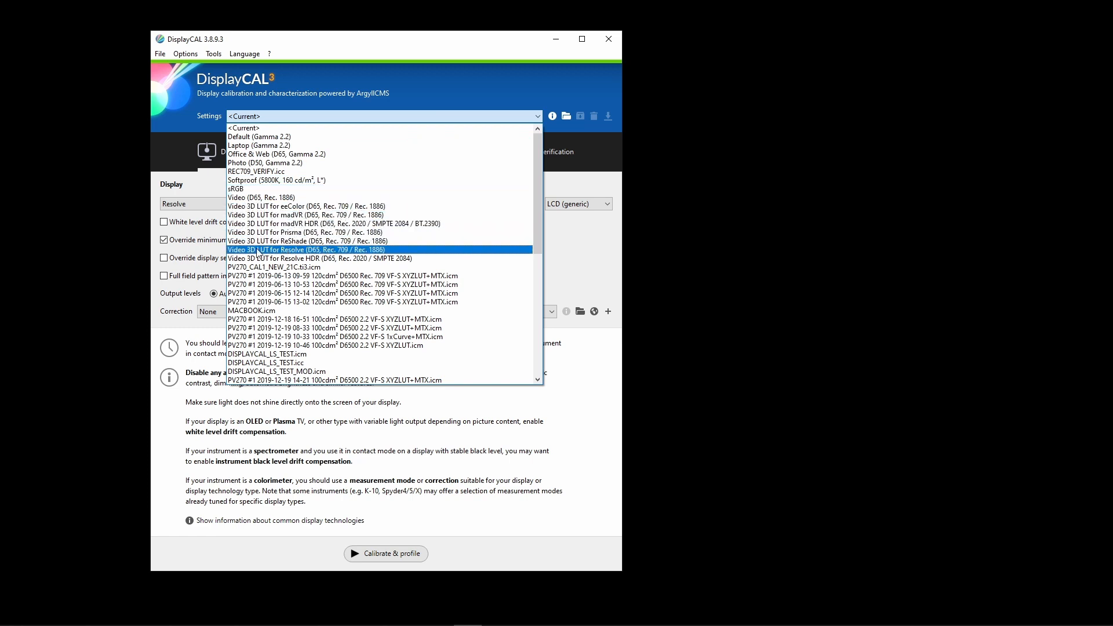
{"action": "left_click", "coordinate": [311, 250]}
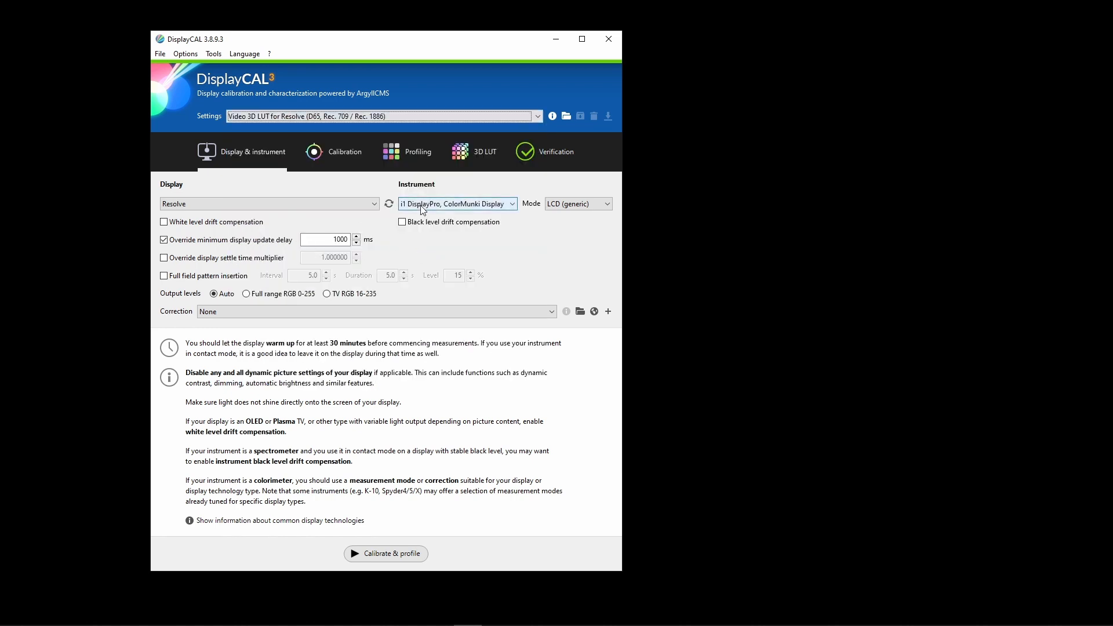
{"action": "left_click", "coordinate": [388, 204]}
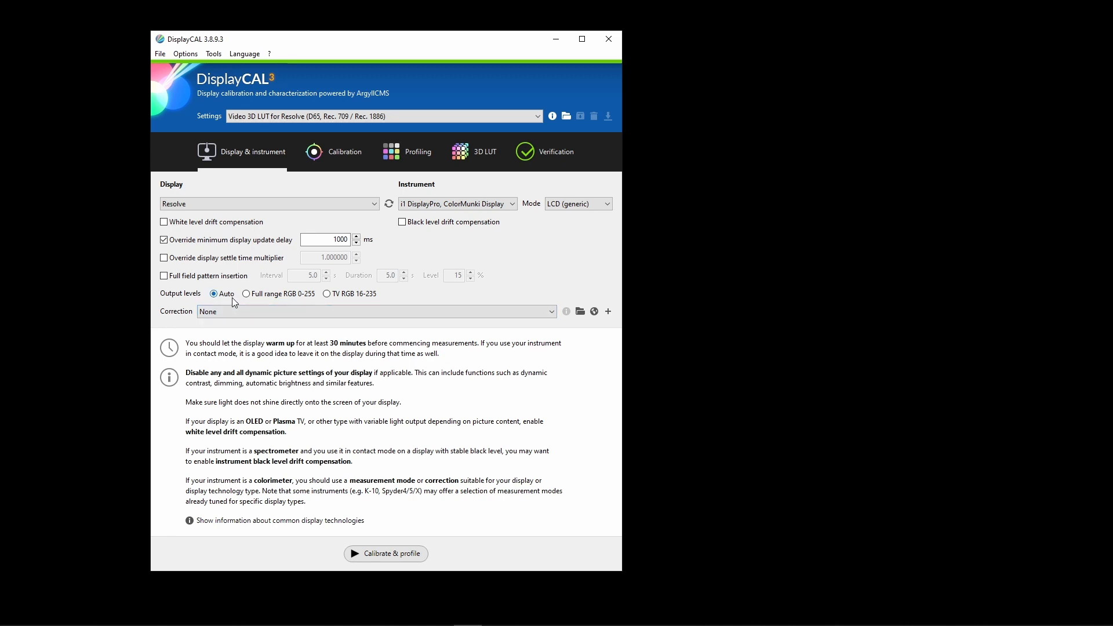
Set the colorimeter correction to Spectral: LCD GB-r-LED/RG Phosphor LED family (AUO B156HW01 V.4, Dell U2413).
{"action": "left_click", "coordinate": [267, 316]}
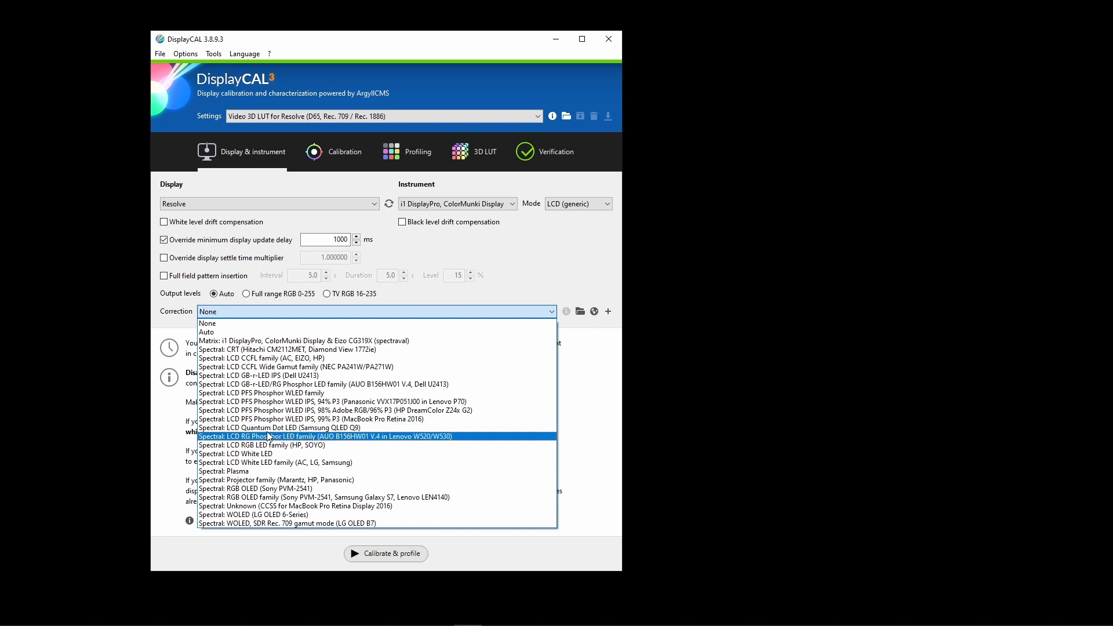
{"action": "left_click", "coordinate": [303, 341]}
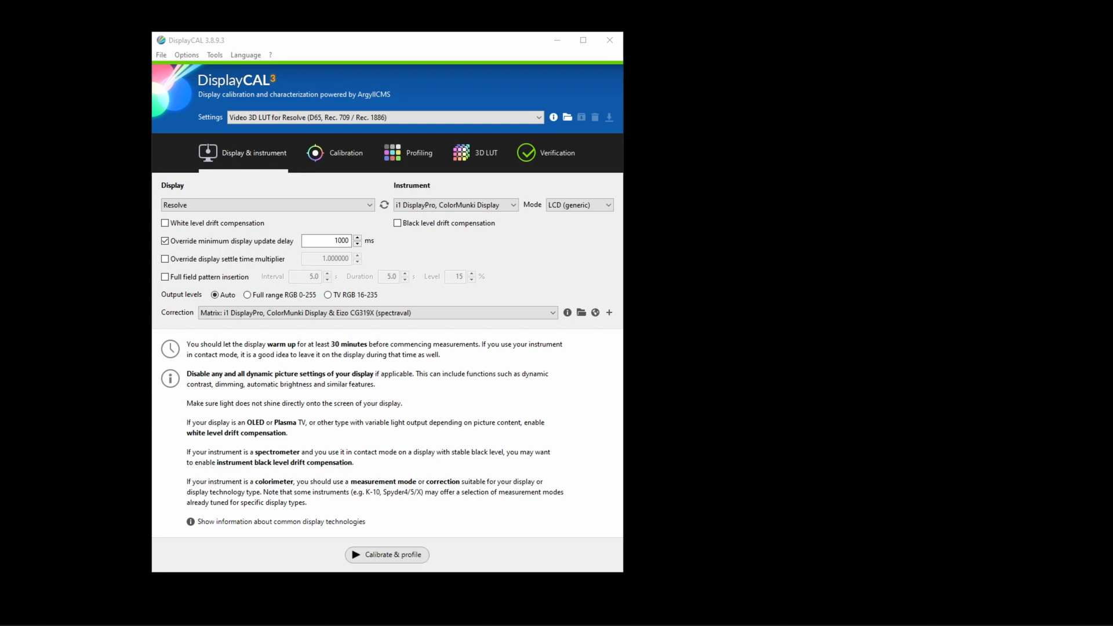
{"action": "left_click", "coordinate": [470, 314]}
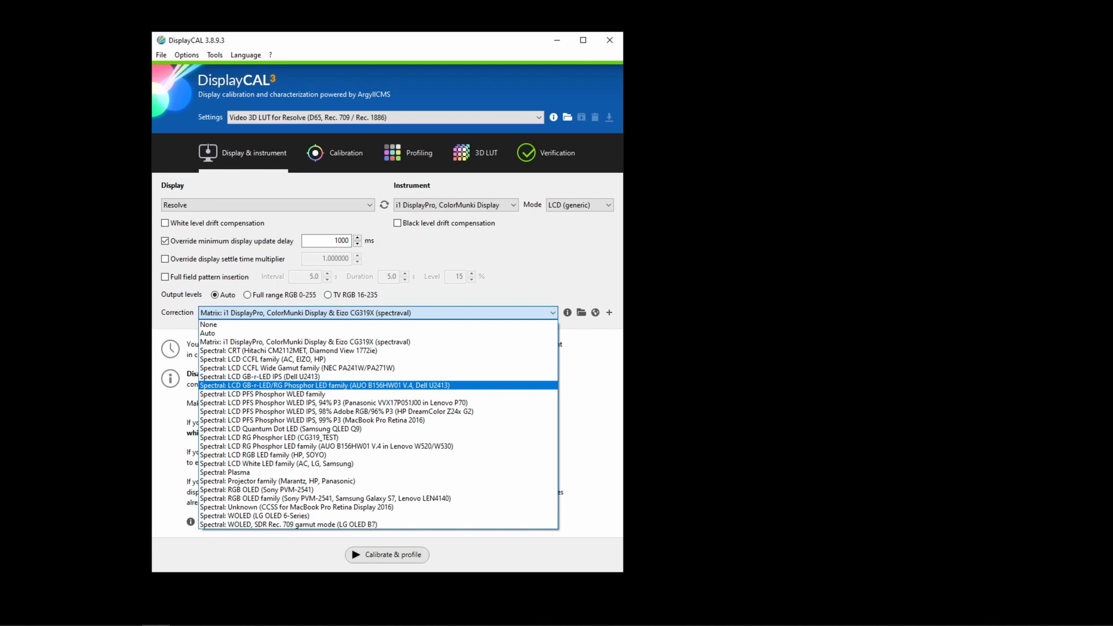
{"action": "left_click", "coordinate": [325, 385]}
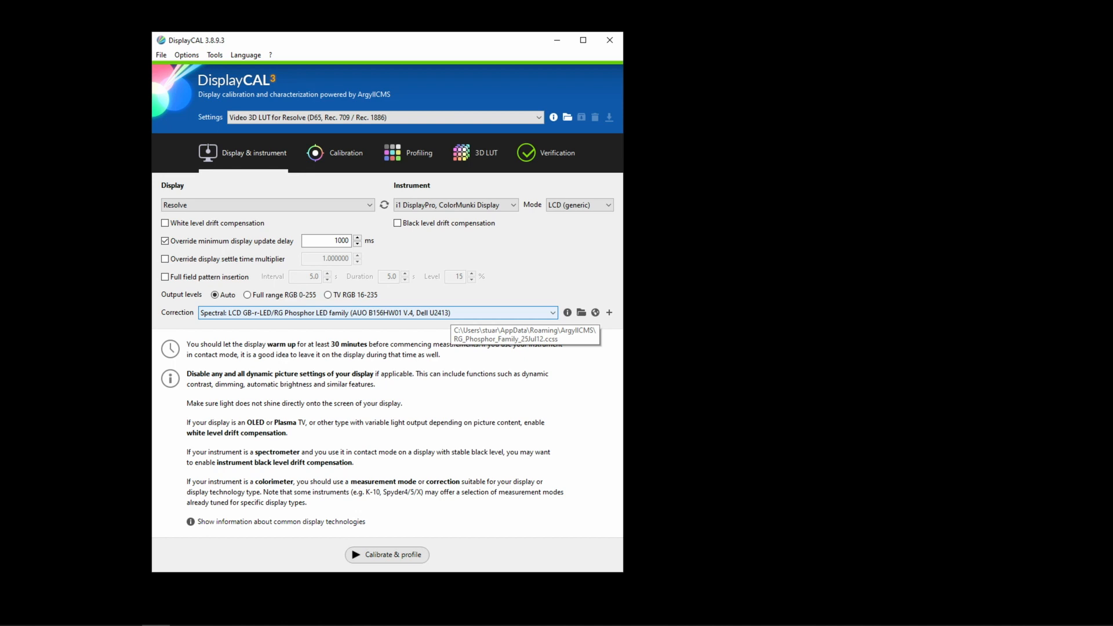
Review the calibration settings and set the auto-optimized profiling testchart to 175 patches.
{"action": "left_click", "coordinate": [332, 158]}
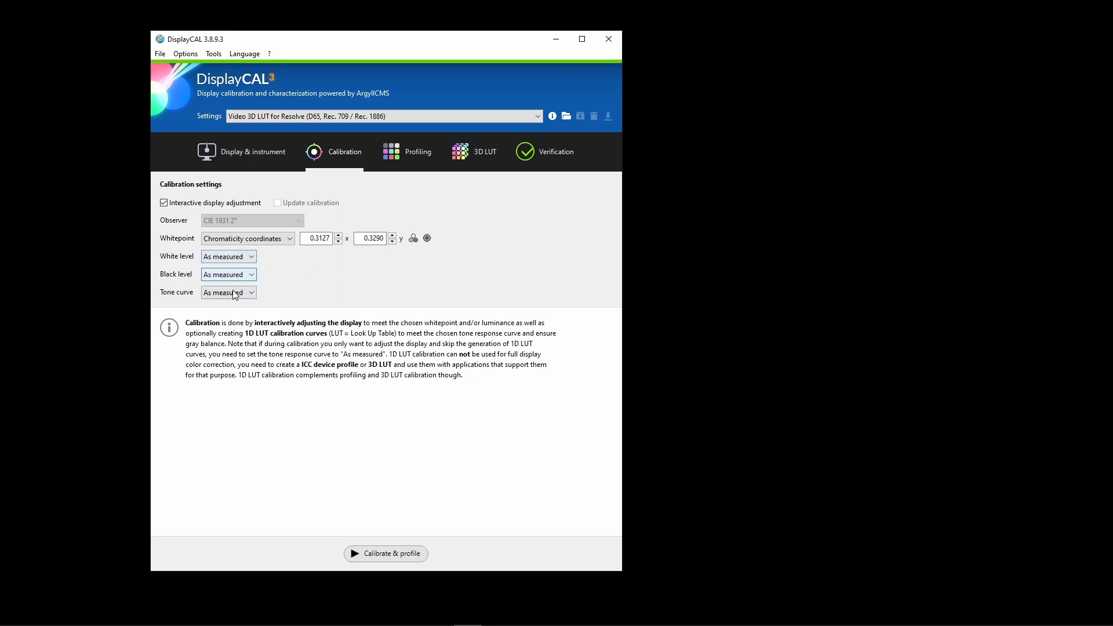
{"action": "left_click", "coordinate": [413, 155]}
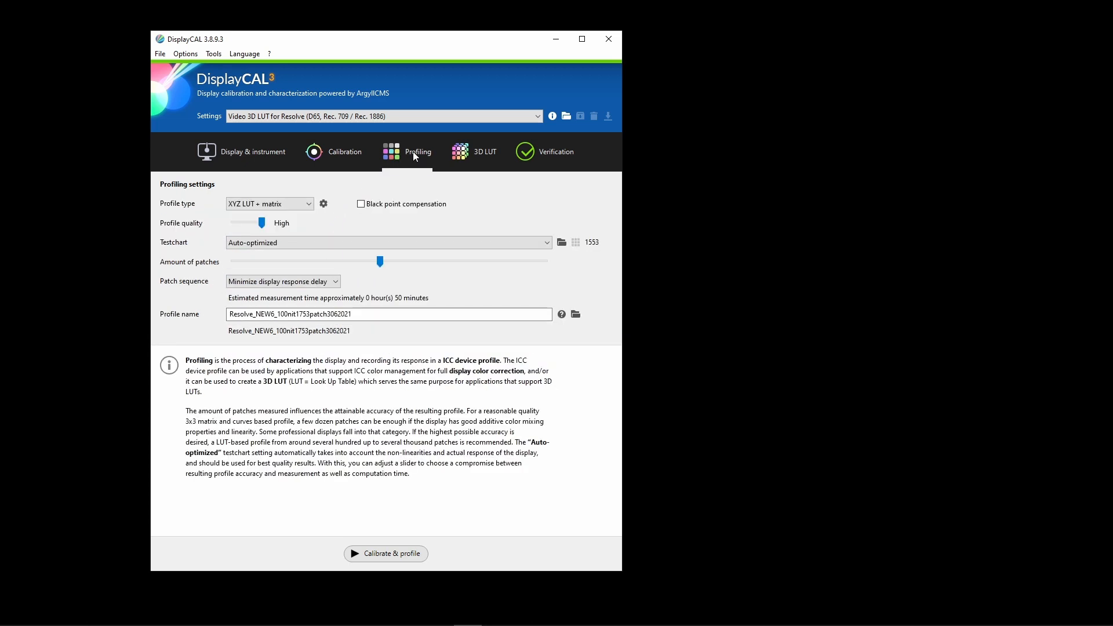
{"action": "left_click", "coordinate": [381, 262]}
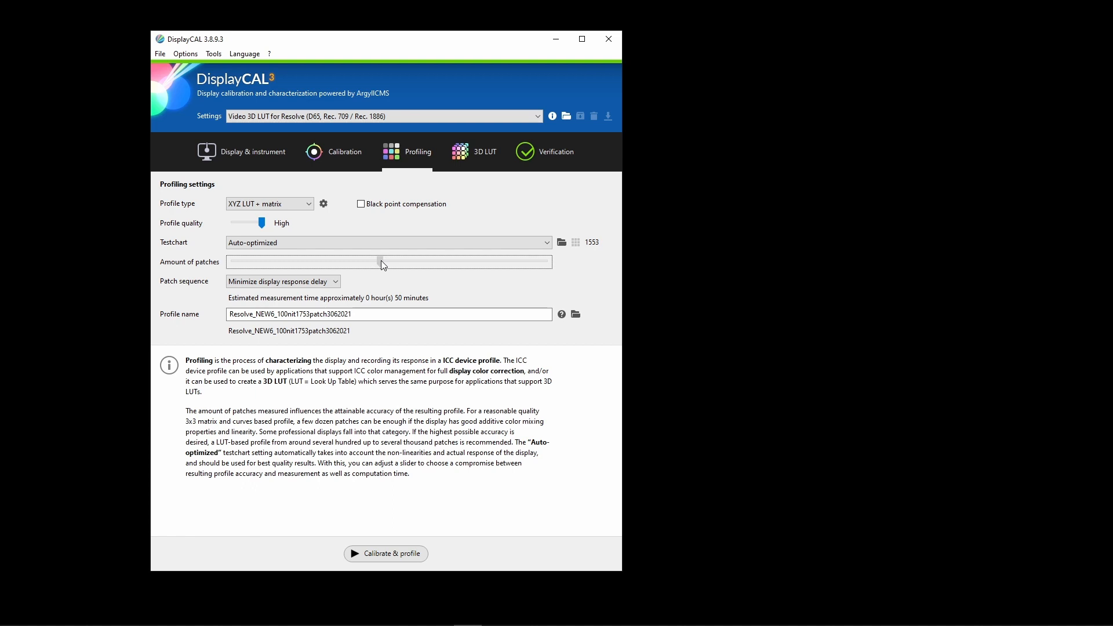
{"action": "left_click_drag", "start_coordinate": [383, 265], "coordinate": [459, 271]}
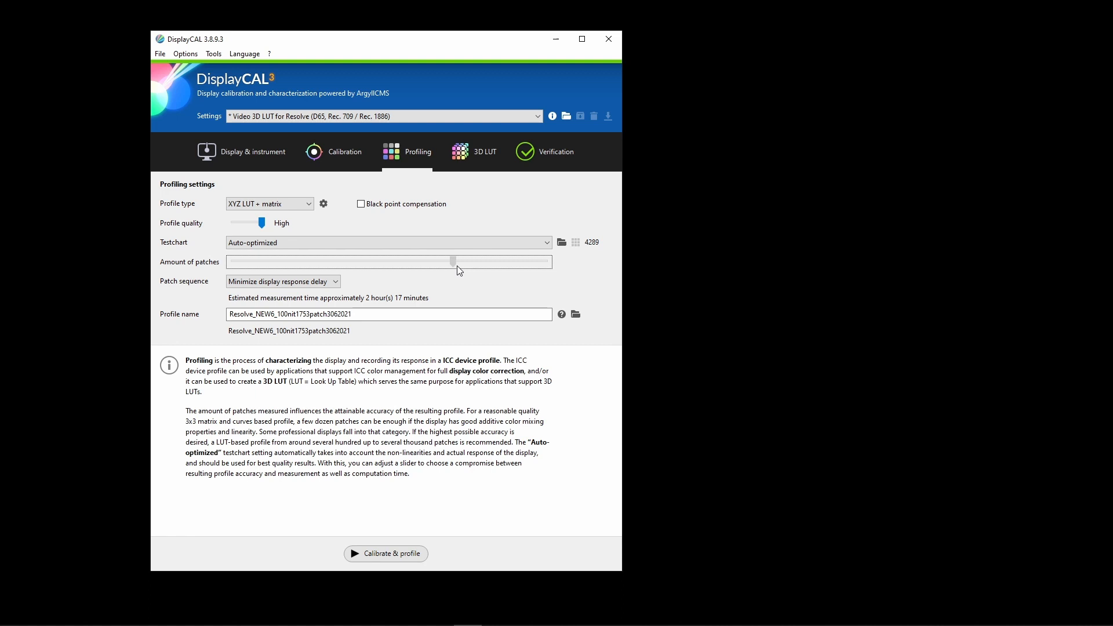
{"action": "left_click_drag", "start_coordinate": [460, 270], "coordinate": [288, 265]}
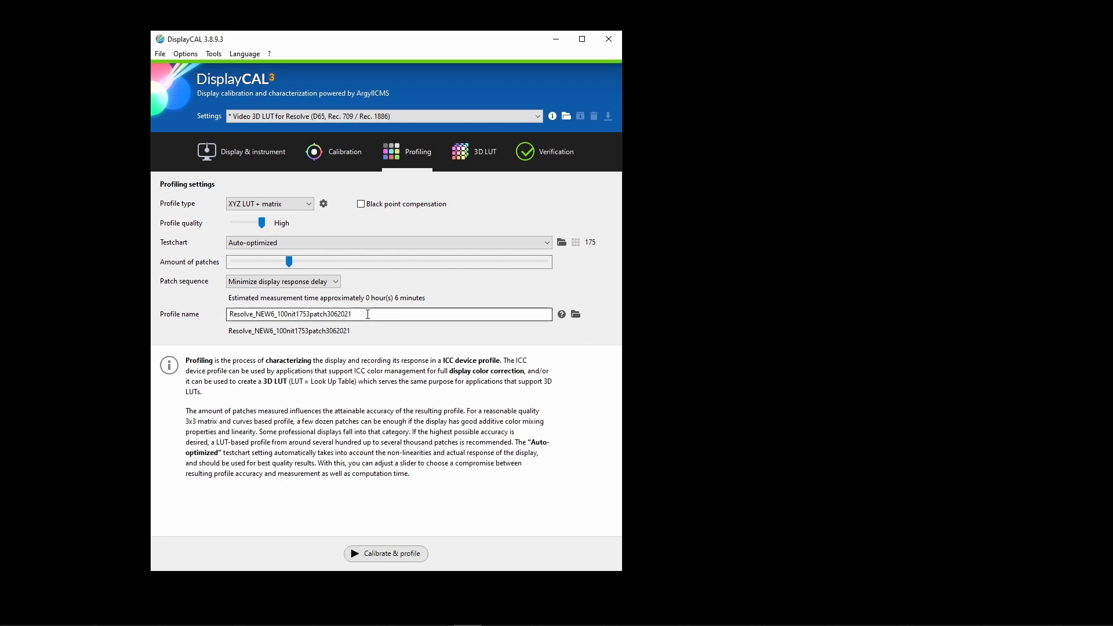
Name the profile CG319X_DISPLAYCAL_3_LUT.
{"action": "left_click_drag", "start_coordinate": [368, 314], "coordinate": [229, 313]}
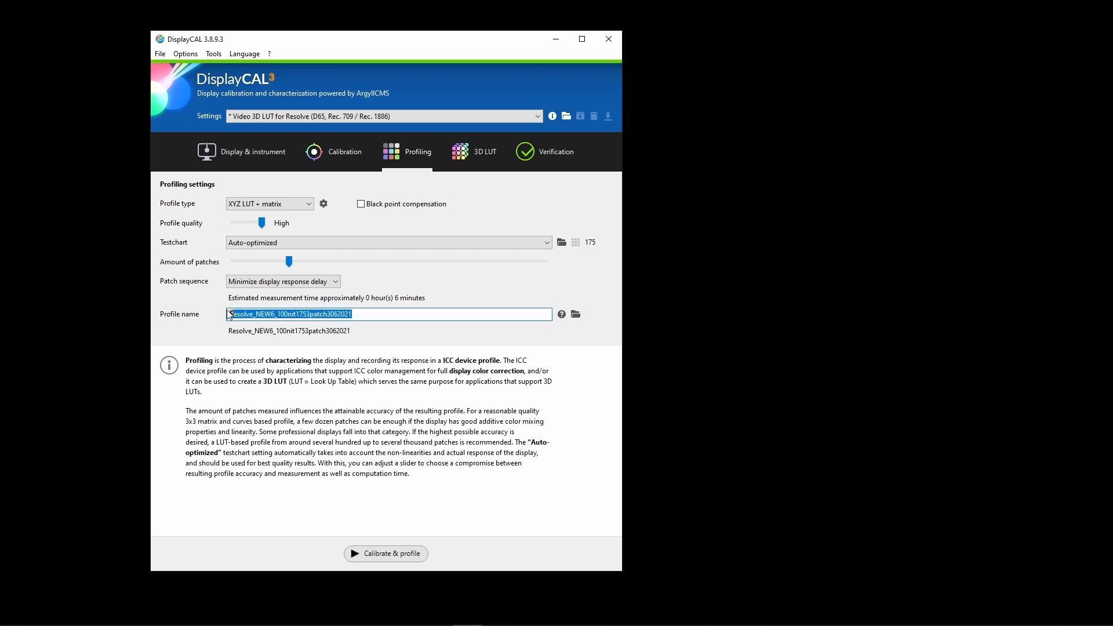
{"action": "type", "text": "CG31"}
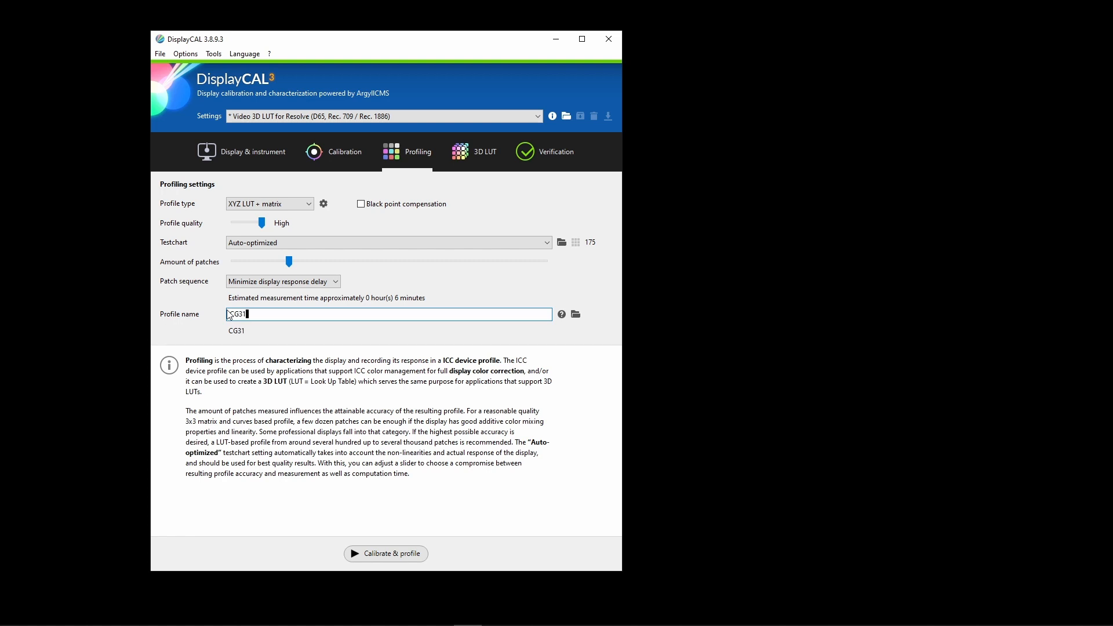
{"action": "type", "text": "9X_DISPLAYCAL_3_LUT"}
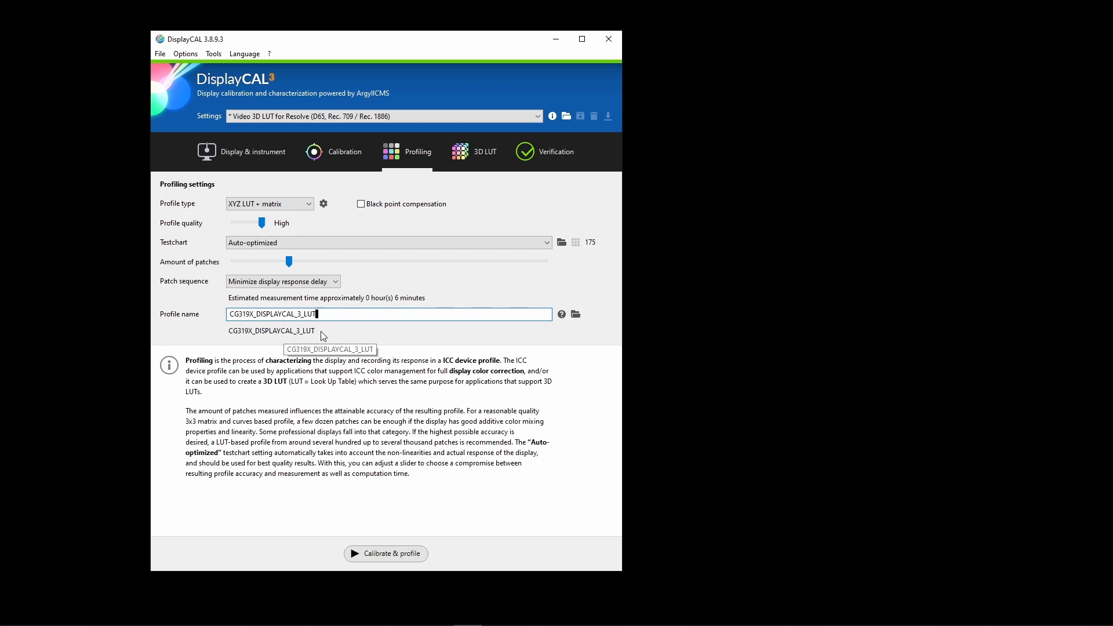
Check that the 3D LUT section is enabled in the program options and review its available source colorspaces.
{"action": "left_click", "coordinate": [471, 159]}
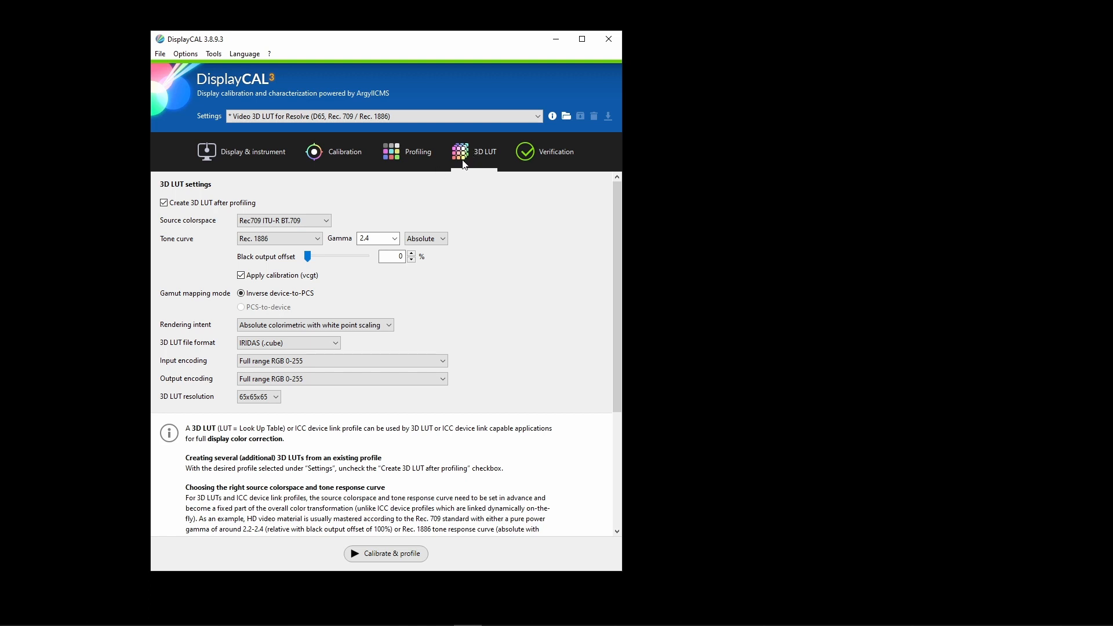
{"action": "left_click", "coordinate": [186, 54]}
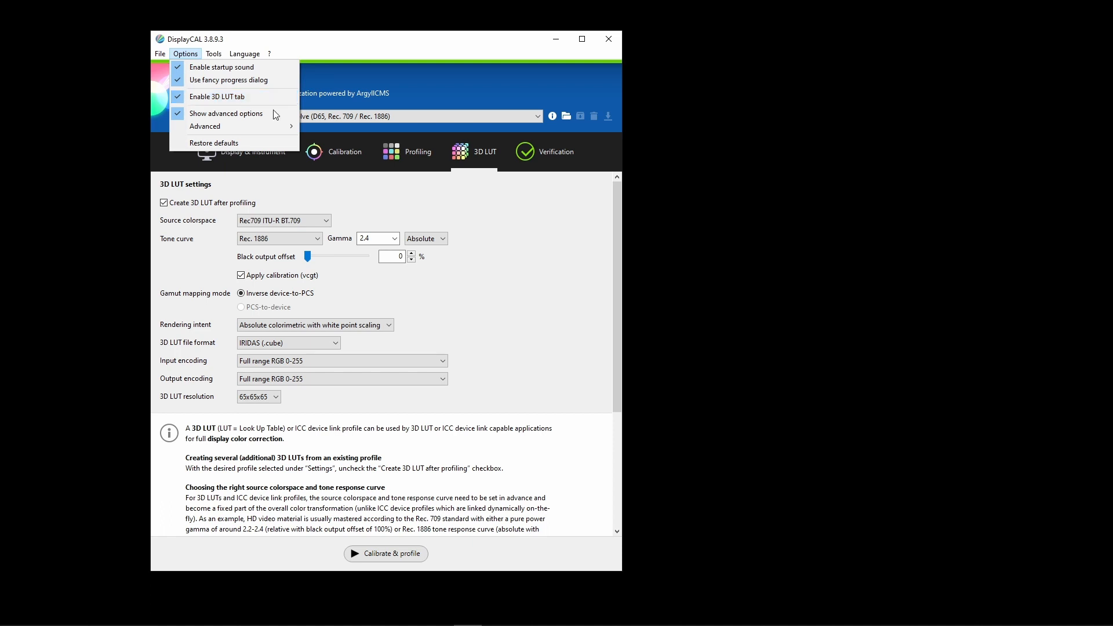
{"action": "left_click", "coordinate": [523, 235]}
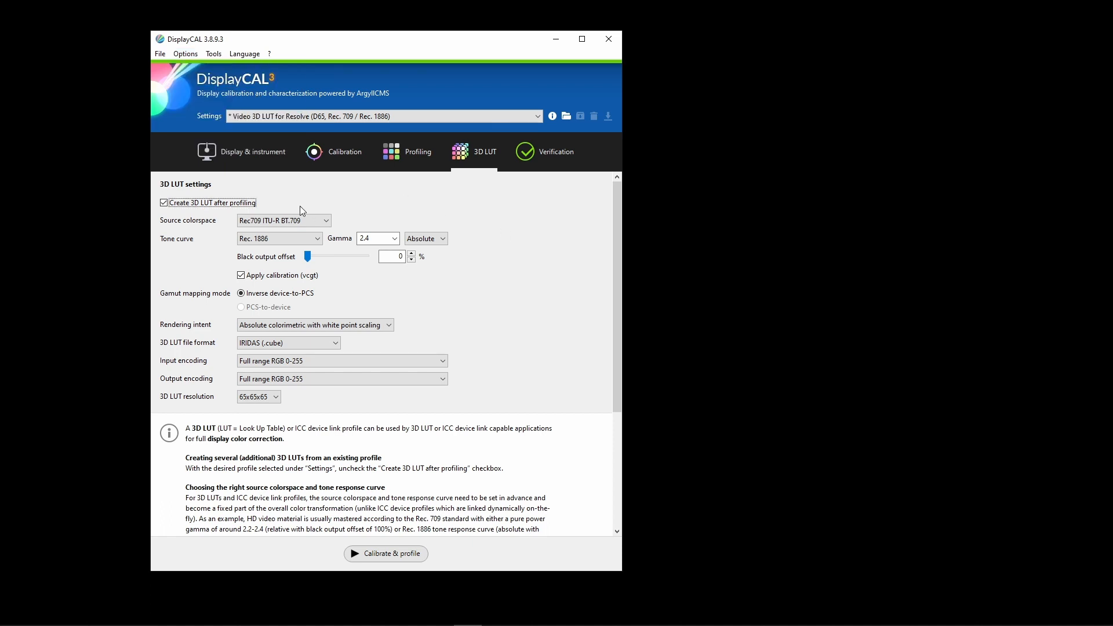
{"action": "left_click", "coordinate": [270, 223]}
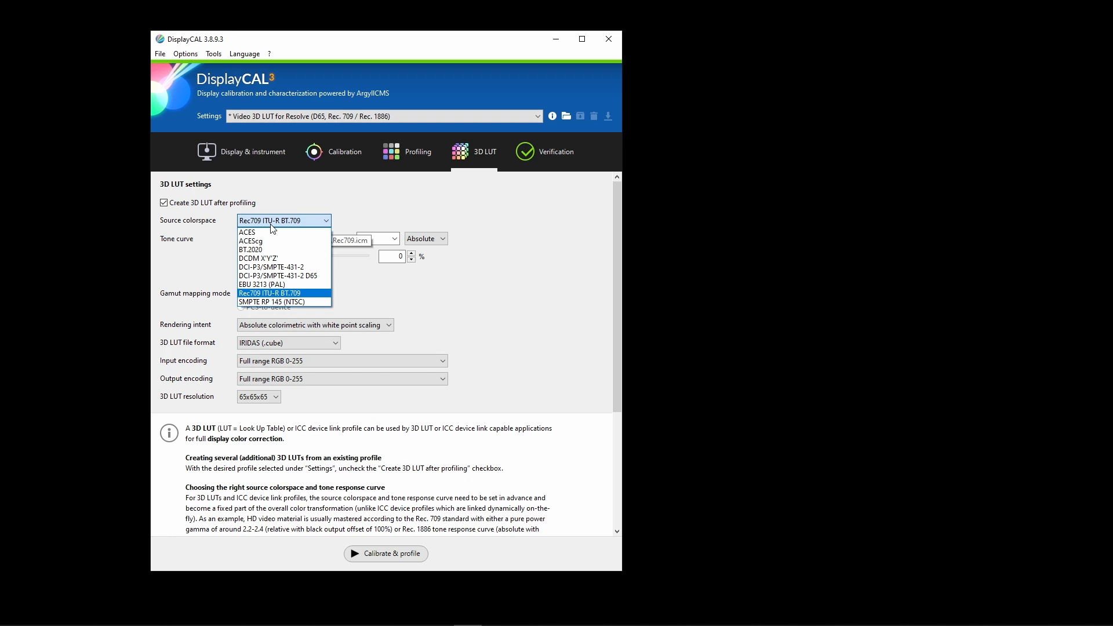
{"action": "left_click", "coordinate": [270, 224]}
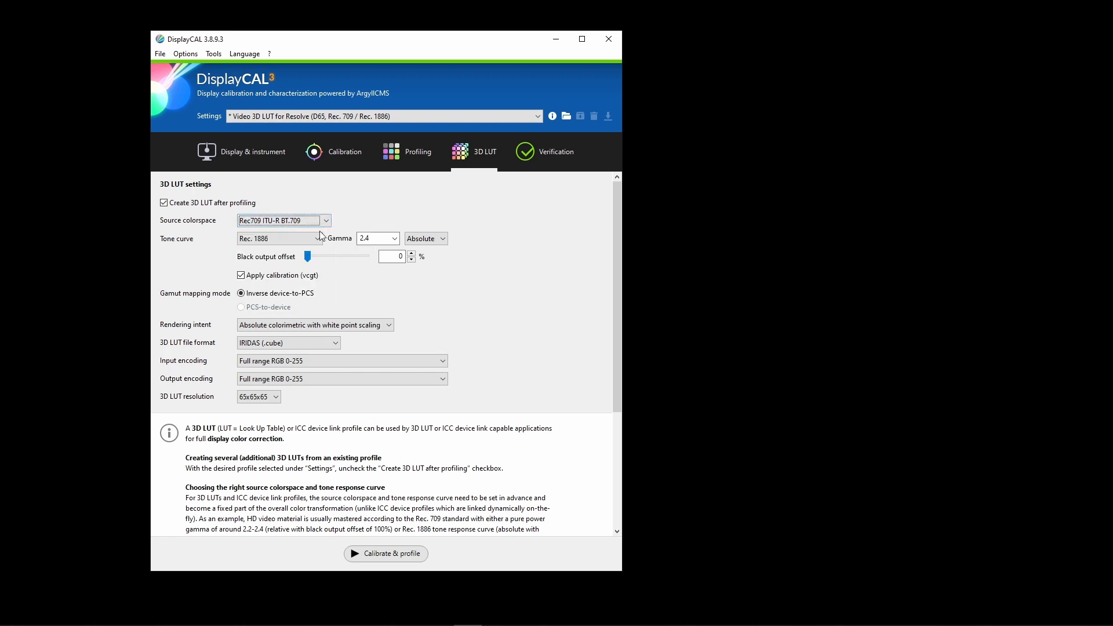
Start the 3D LUT tone curve from the Gamma 2.2 preset, set its gamma to 2.4 and keep it Relative.
{"action": "left_click", "coordinate": [284, 243]}
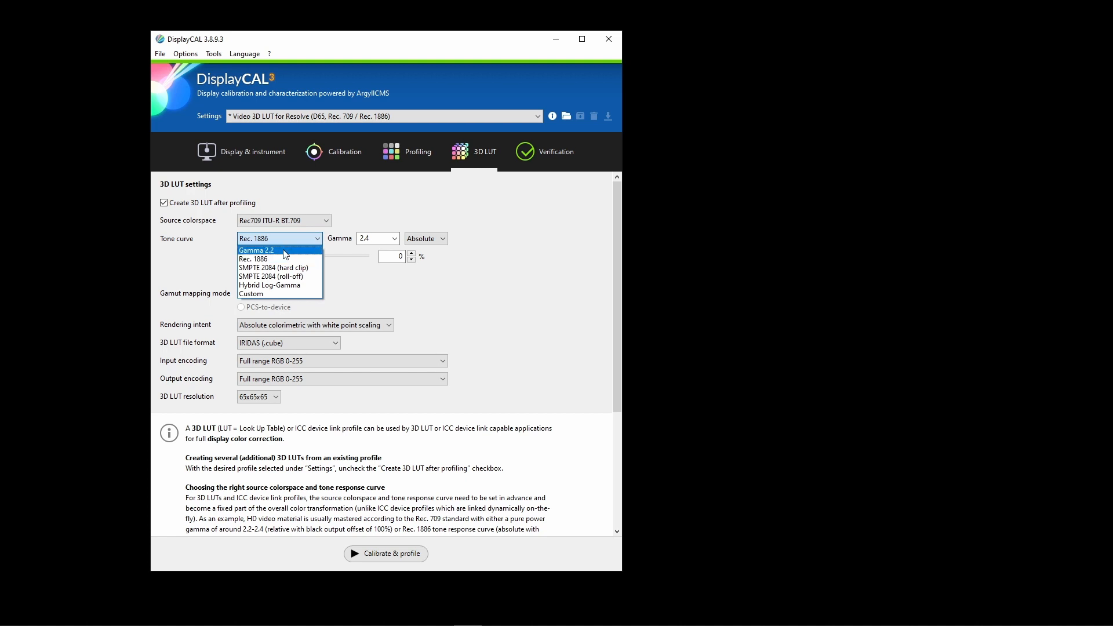
{"action": "left_click", "coordinate": [286, 251]}
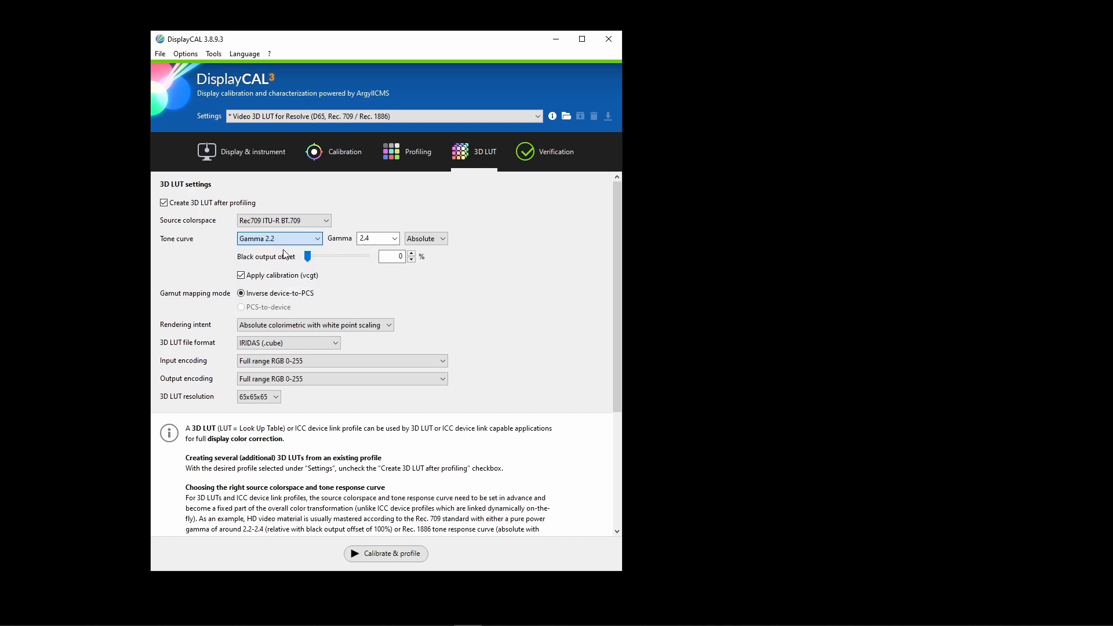
{"action": "left_click", "coordinate": [398, 236]}
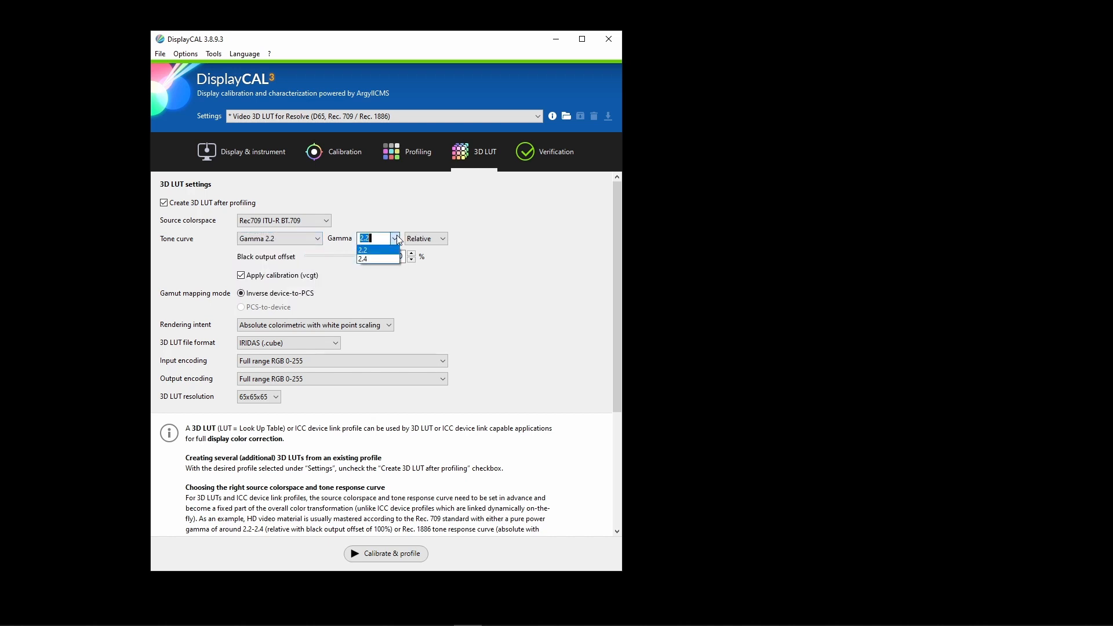
{"action": "left_click", "coordinate": [373, 259]}
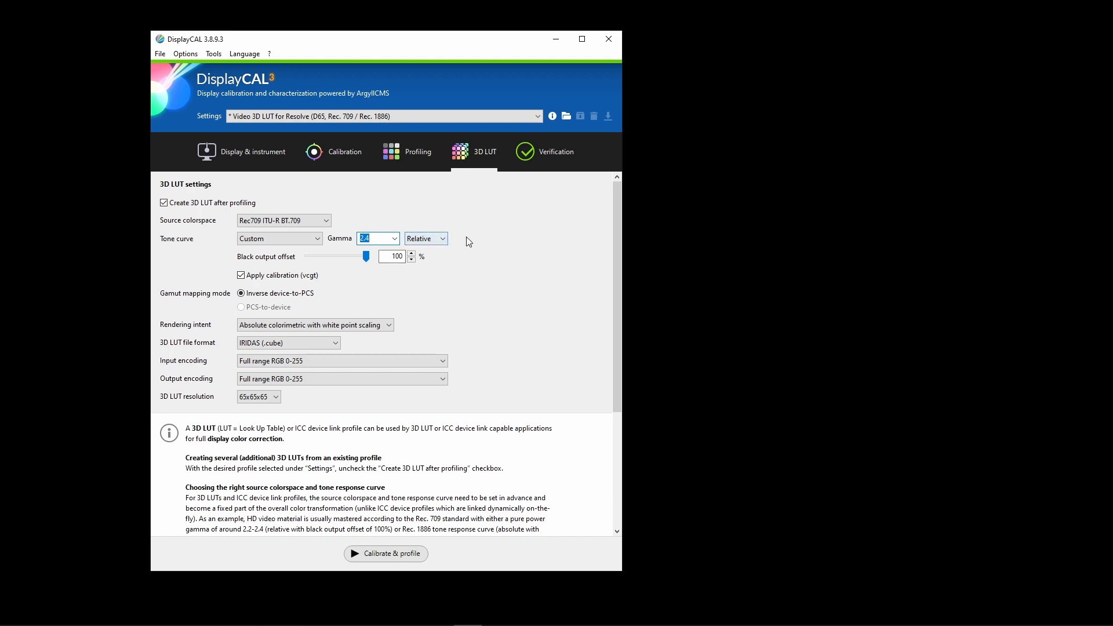
{"action": "left_click", "coordinate": [443, 239]}
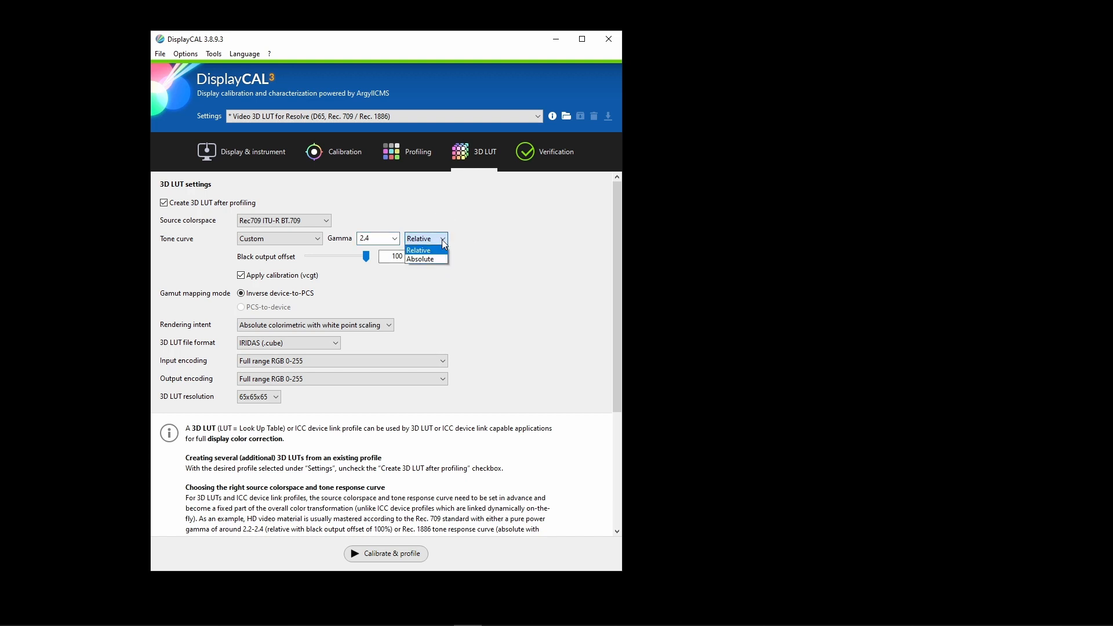
{"action": "left_click", "coordinate": [444, 244]}
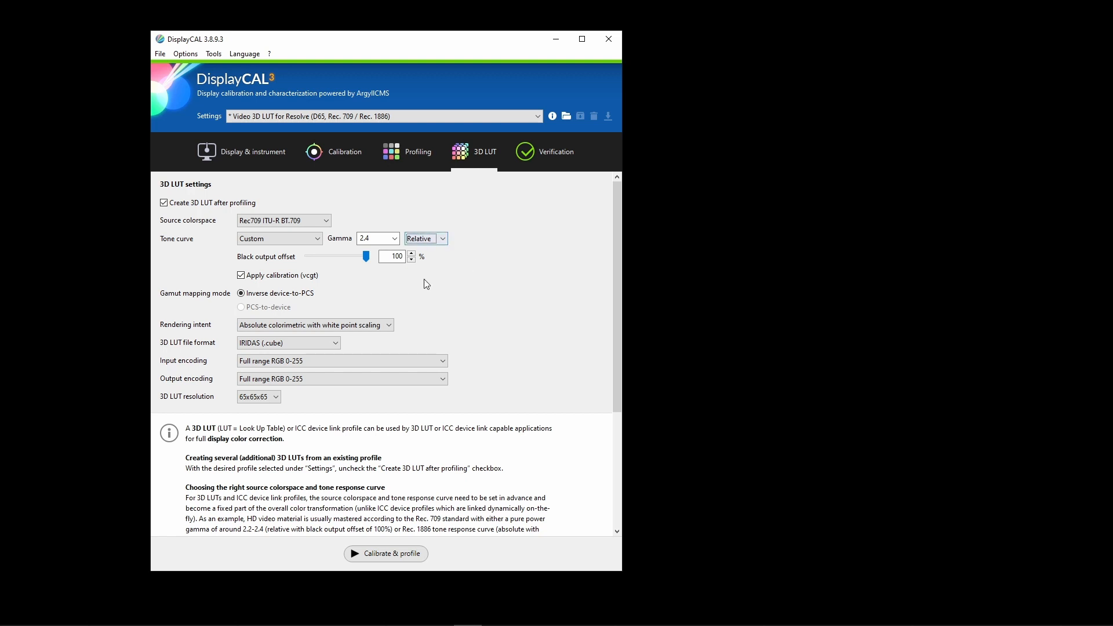
Disable applying the calibration (vcgt) to the 3D LUT and set its resolution to 17x17x17.
{"action": "left_click", "coordinate": [241, 277]}
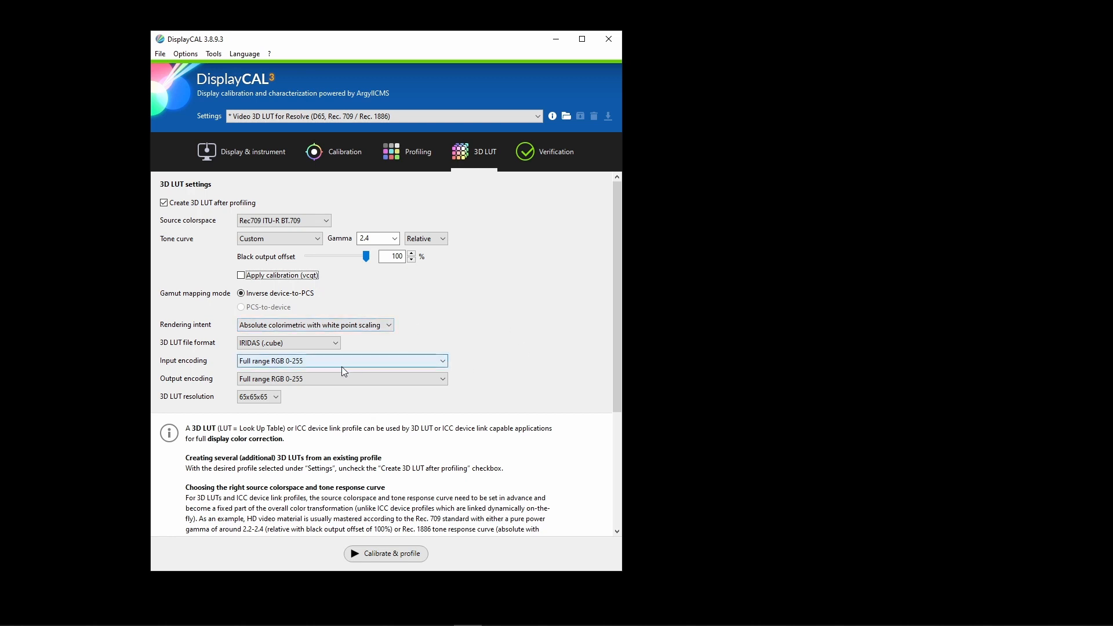
{"action": "left_click", "coordinate": [267, 397]}
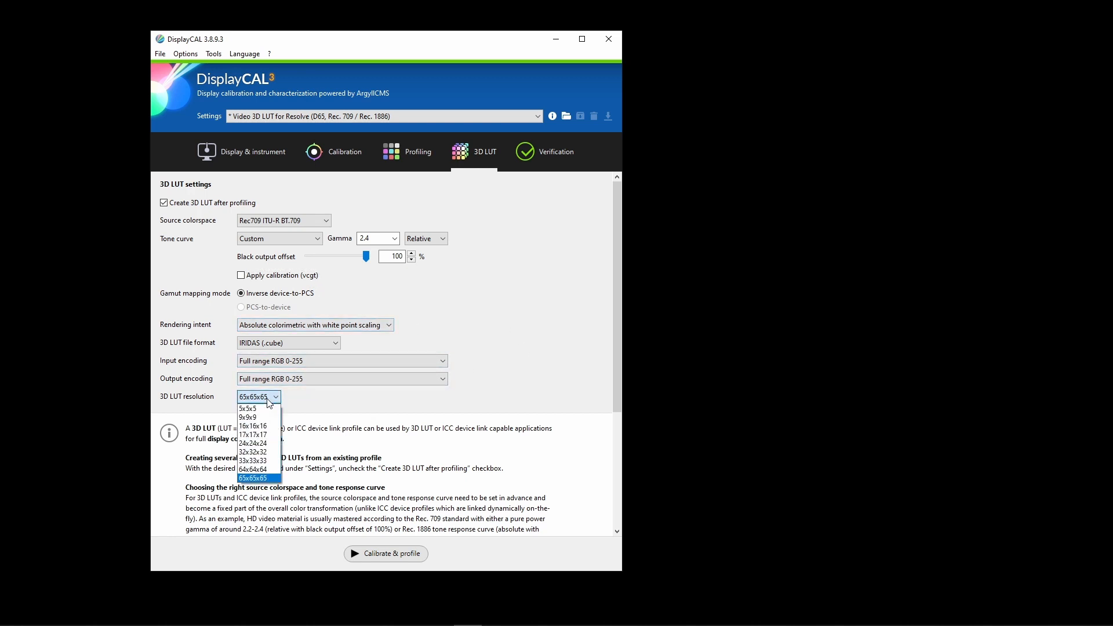
{"action": "left_click", "coordinate": [252, 435]}
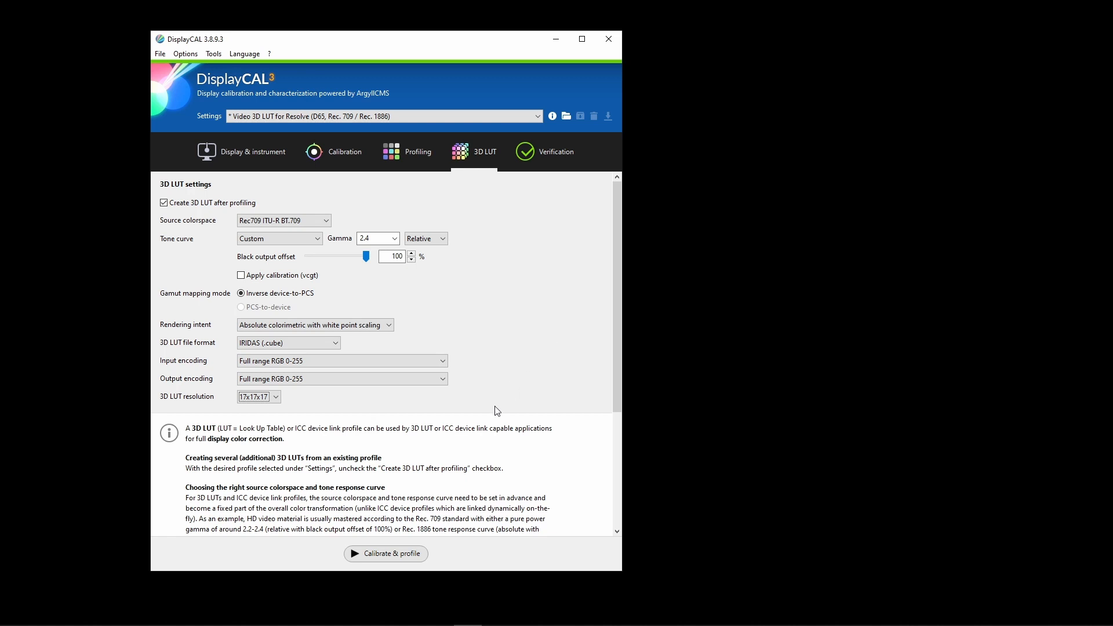
Start calibration and profiling, then switch to DaVinci Resolve and connect its Portrait Displays Calman calibration to 192.168.1.105.
{"action": "left_click", "coordinate": [392, 555]}
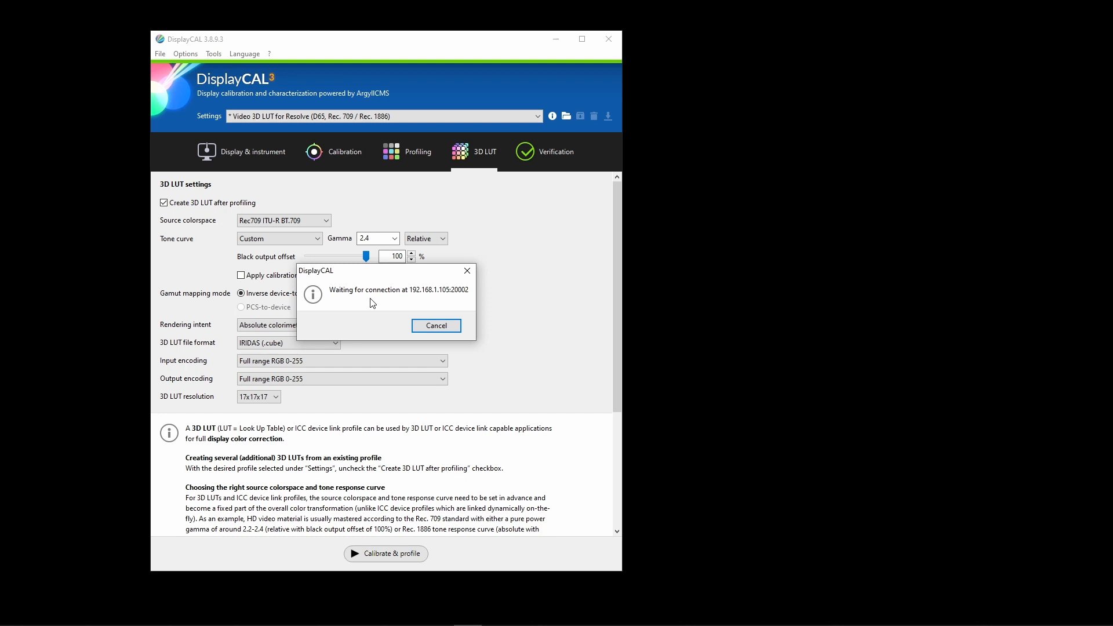
{"action": "mouse_move", "coordinate": [275, 625]}
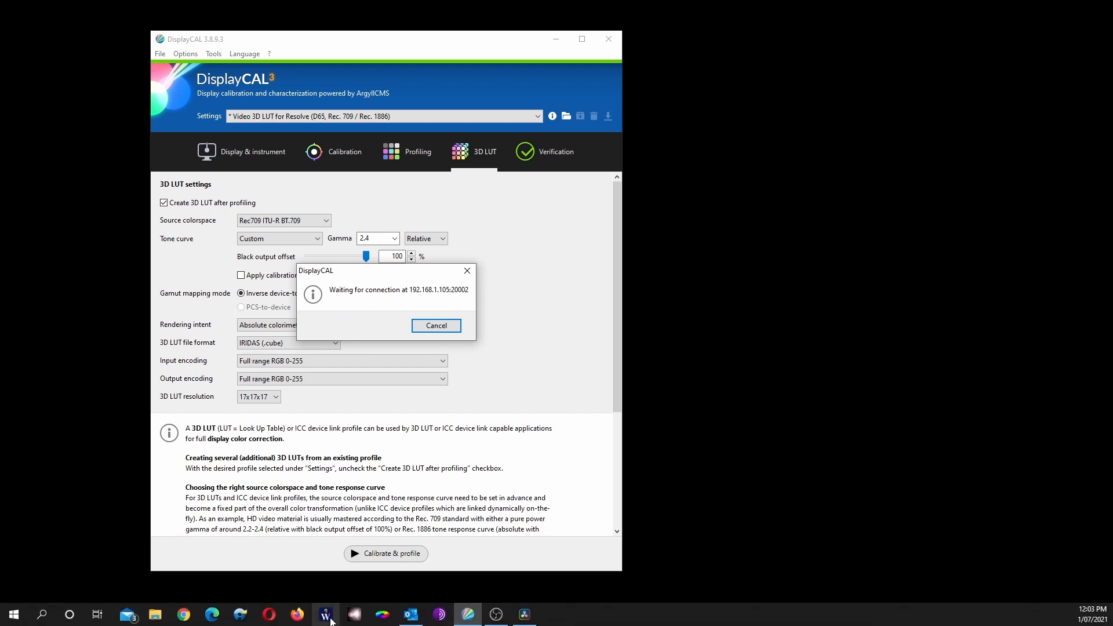
{"action": "left_click", "coordinate": [525, 616]}
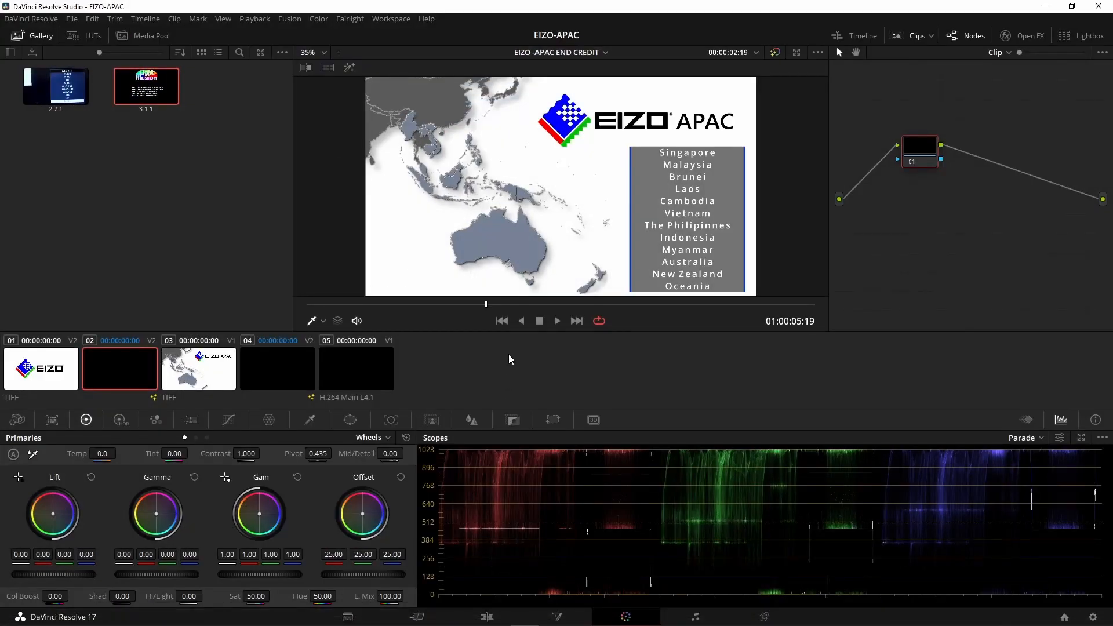
{"action": "left_click", "coordinate": [391, 19]}
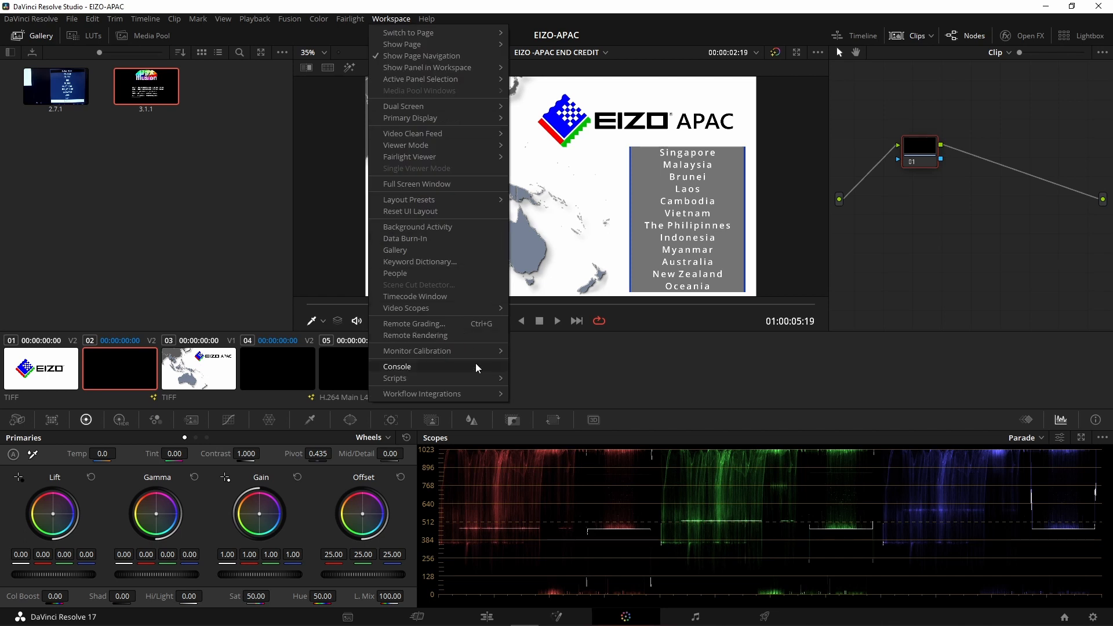
{"action": "mouse_move", "coordinate": [500, 356]}
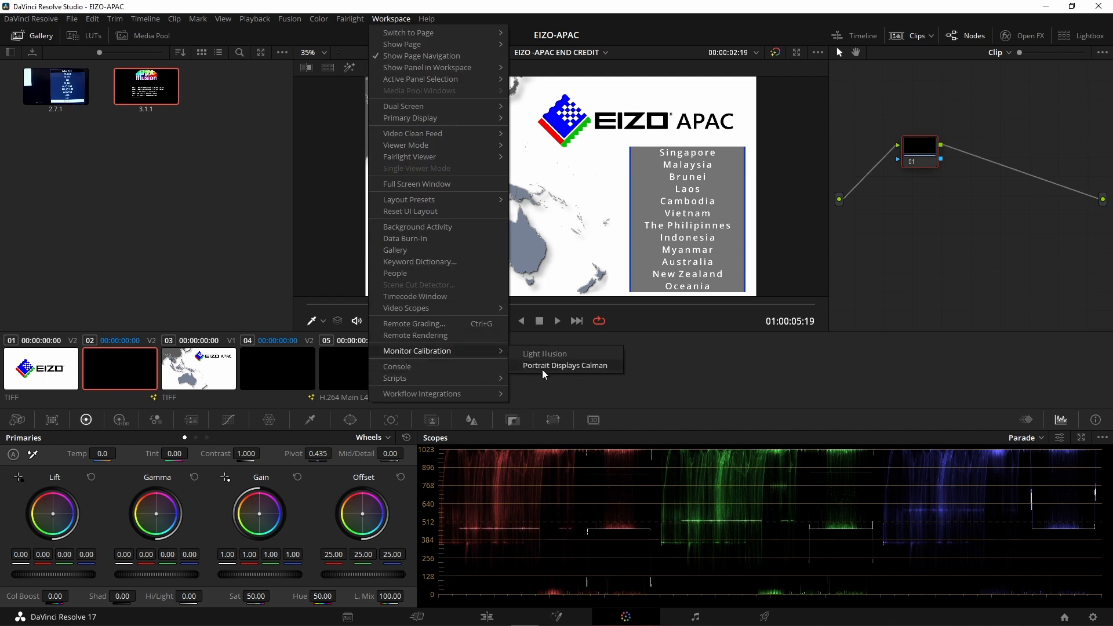
{"action": "left_click", "coordinate": [563, 366]}
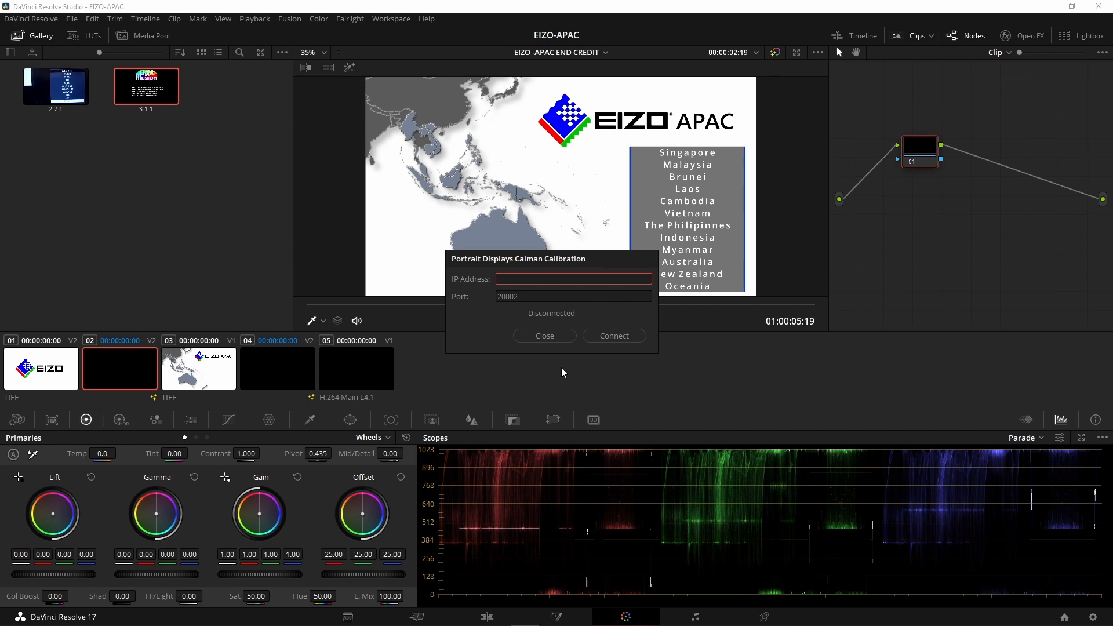
{"action": "type", "text": "192.168.1.105"}
{"action": "left_click", "coordinate": [625, 336]}
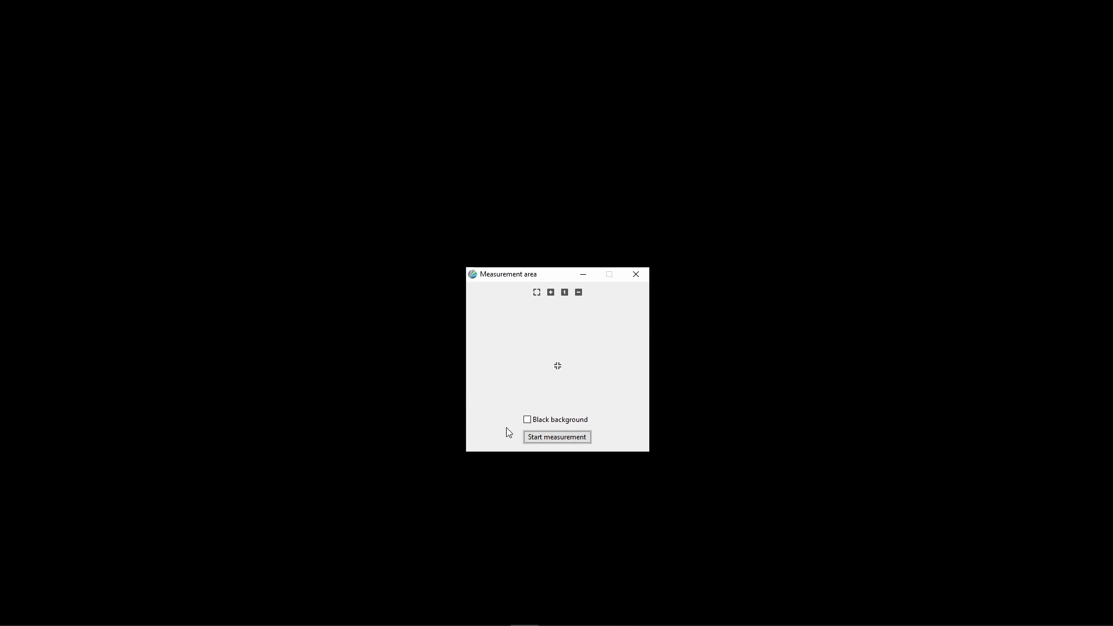
Start the display measurement with the instrument in place, measure the whitepoint and white level, and continue on to profiling.
{"action": "left_click", "coordinate": [572, 437]}
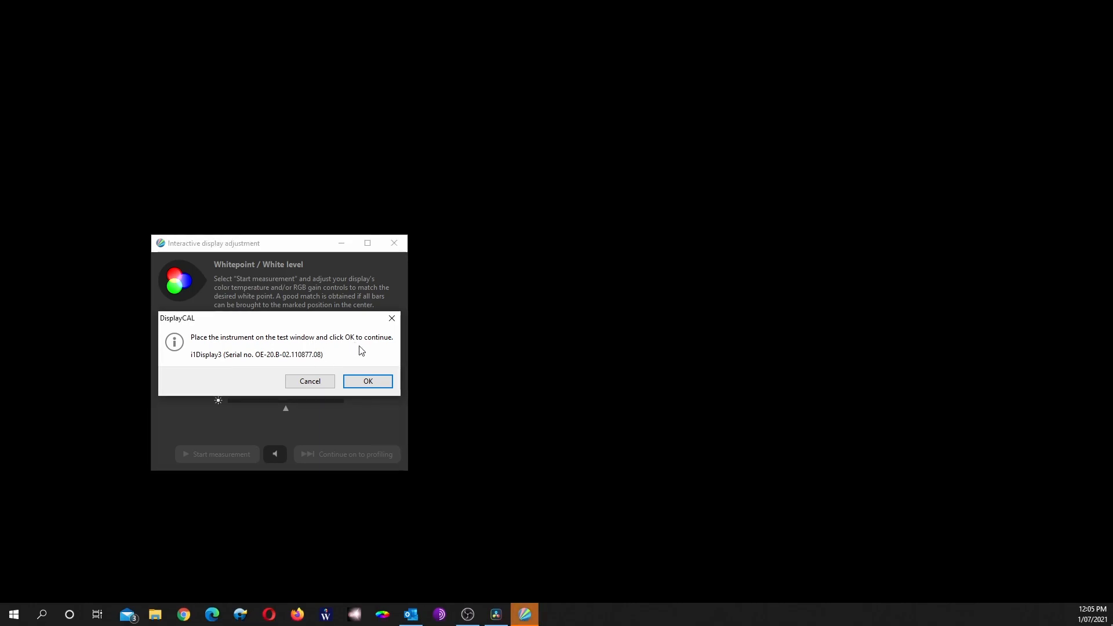
{"action": "left_click", "coordinate": [368, 381]}
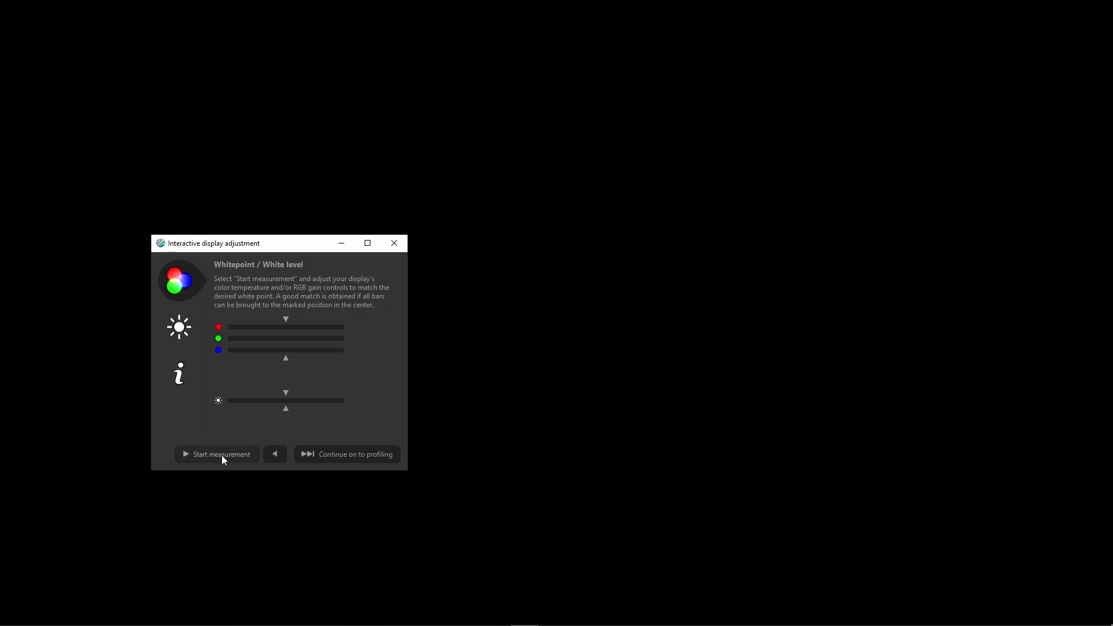
{"action": "left_click", "coordinate": [224, 458]}
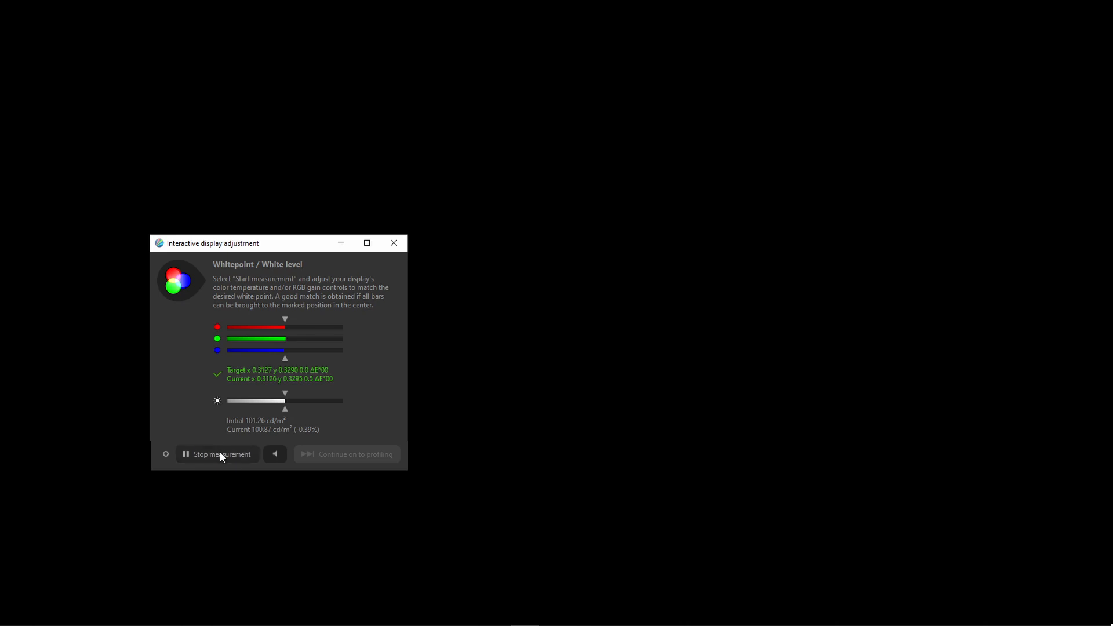
{"action": "key", "text": "space"}
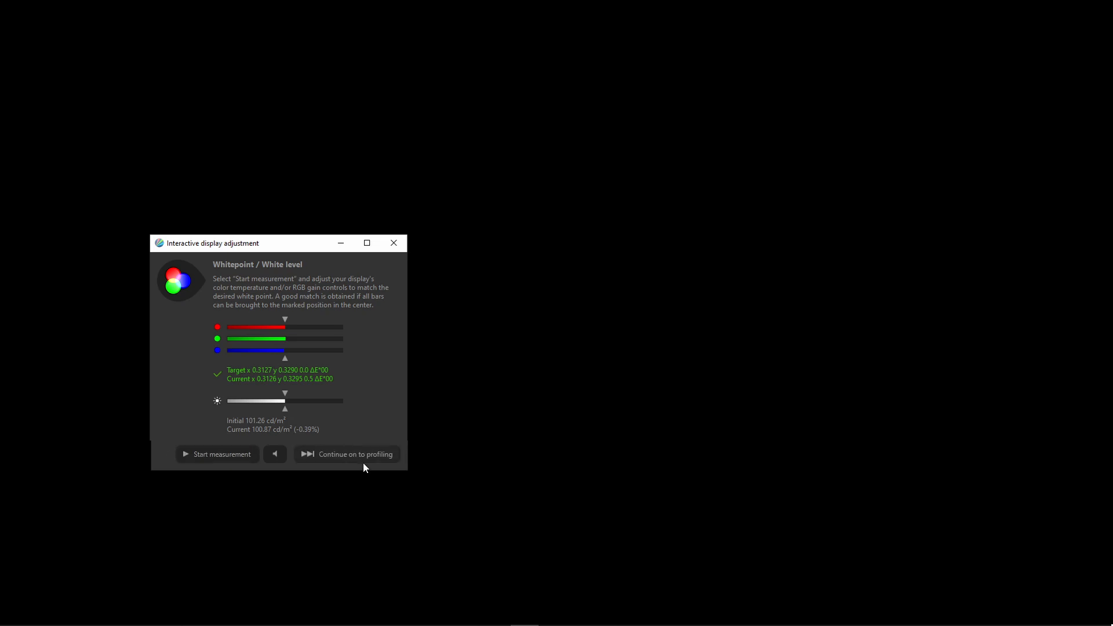
{"action": "left_click", "coordinate": [345, 458]}
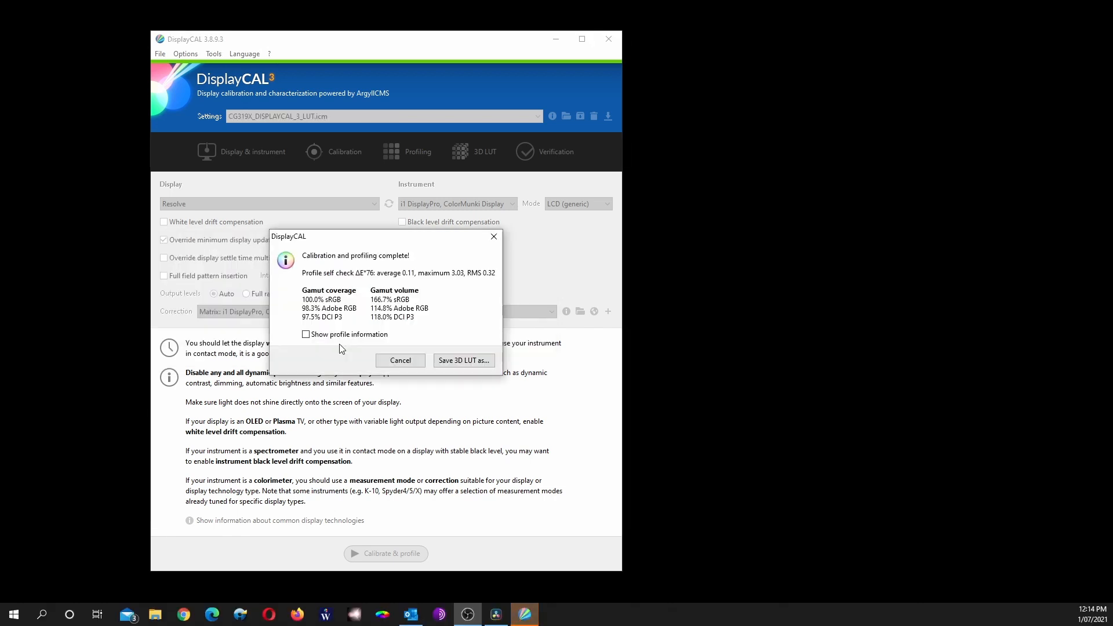
Save the 3D LUT as CG319X_DISPLAYCAL_3_LUT.Rec709.bb1.0,2.4eGawn17.cube in the Eizo folder on the DATA (D:) drive.
{"action": "left_click", "coordinate": [468, 360]}
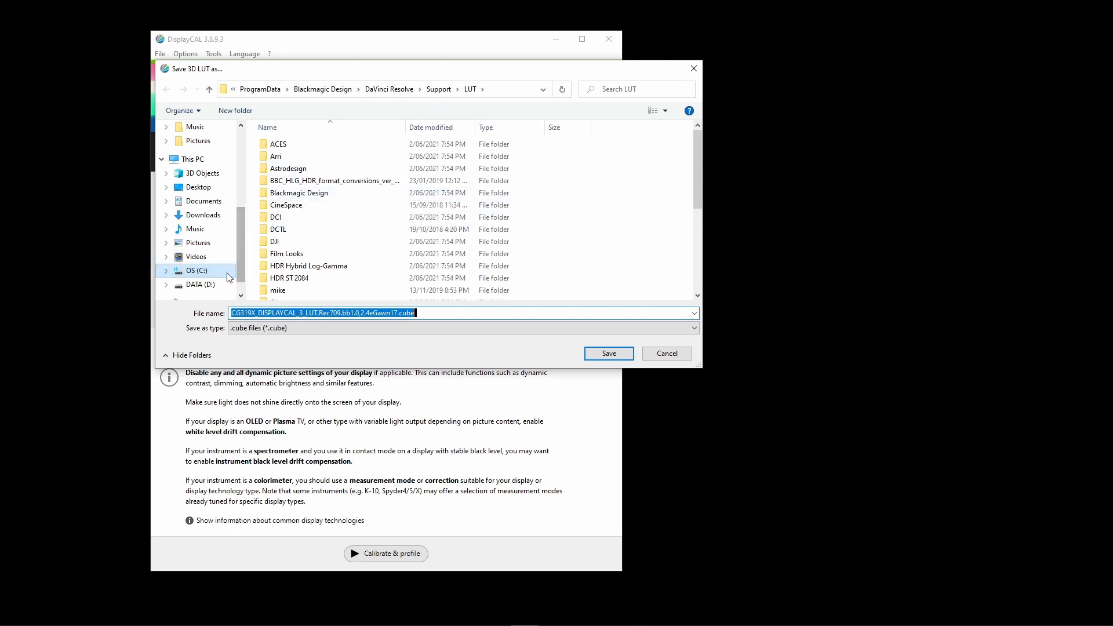
{"action": "left_click", "coordinate": [211, 286]}
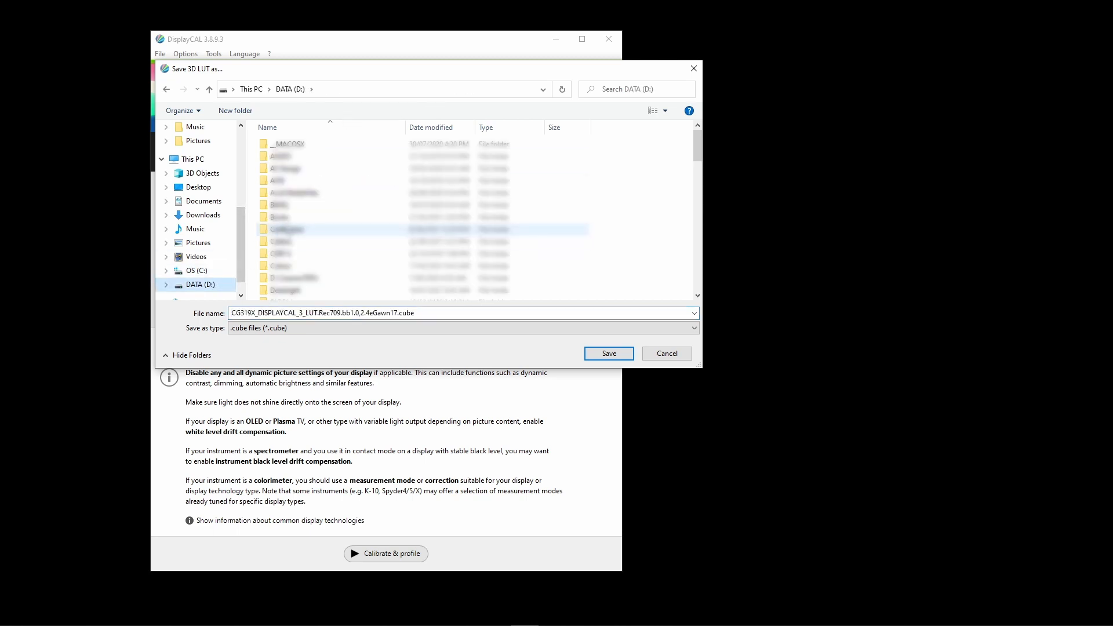
{"action": "left_click", "coordinate": [303, 234]}
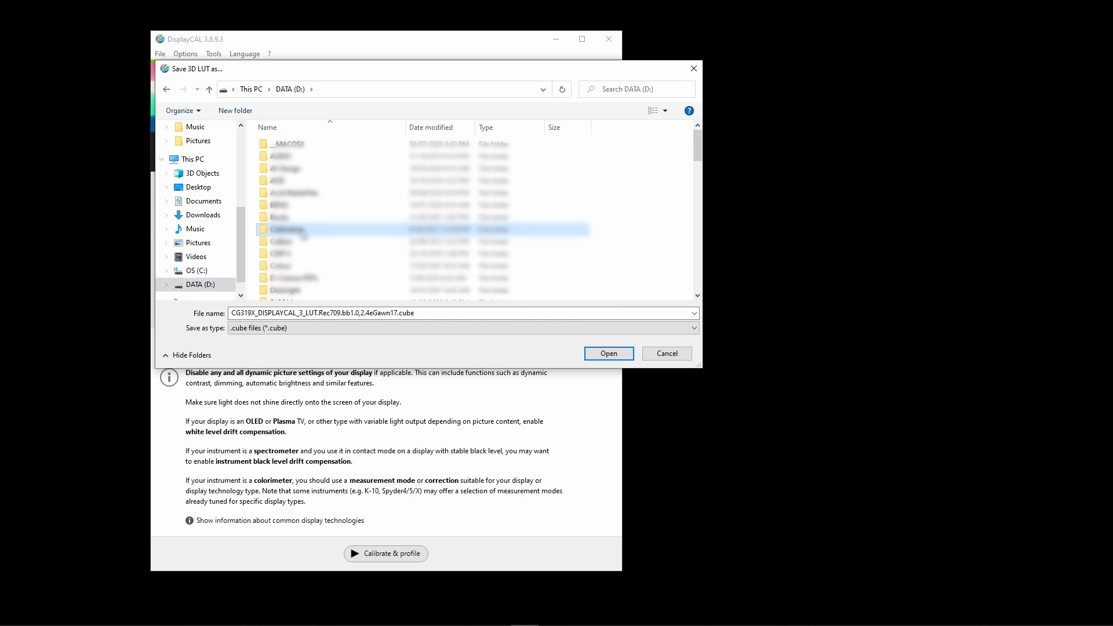
{"action": "scroll", "coordinate": [302, 234], "scroll_direction": "down", "scroll_amount": 2}
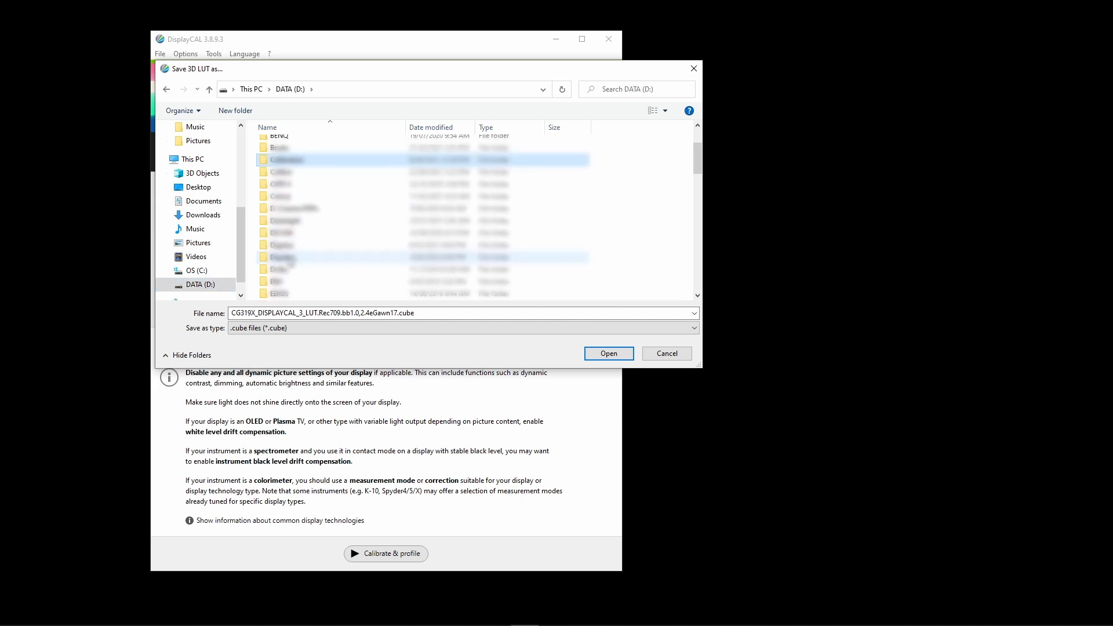
{"action": "scroll", "coordinate": [288, 284], "scroll_direction": "down", "scroll_amount": 1}
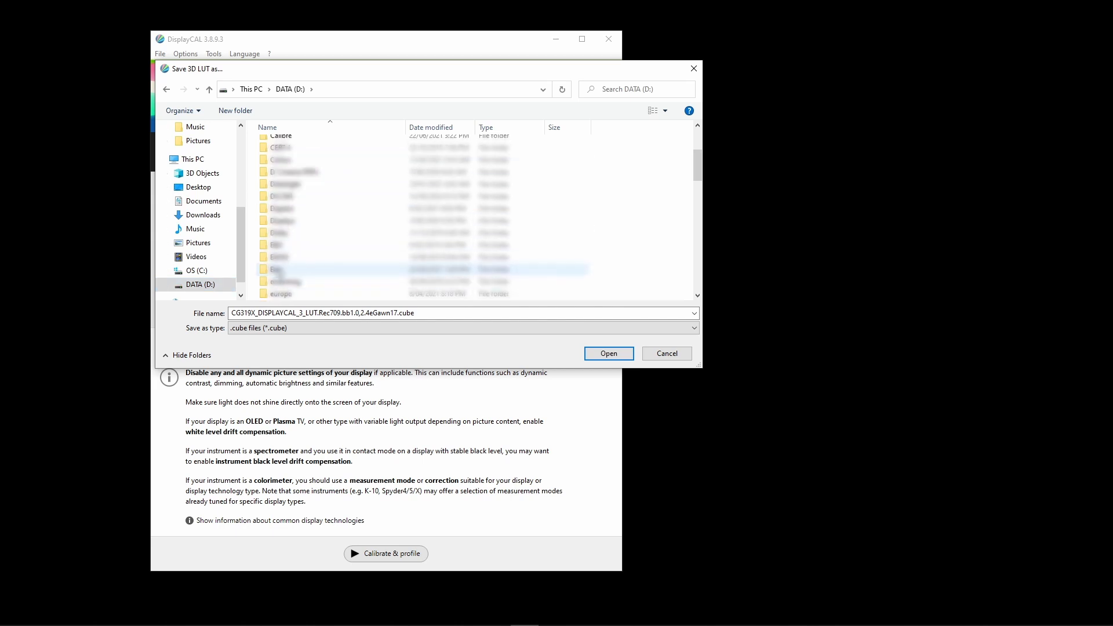
{"action": "double_click", "coordinate": [279, 270]}
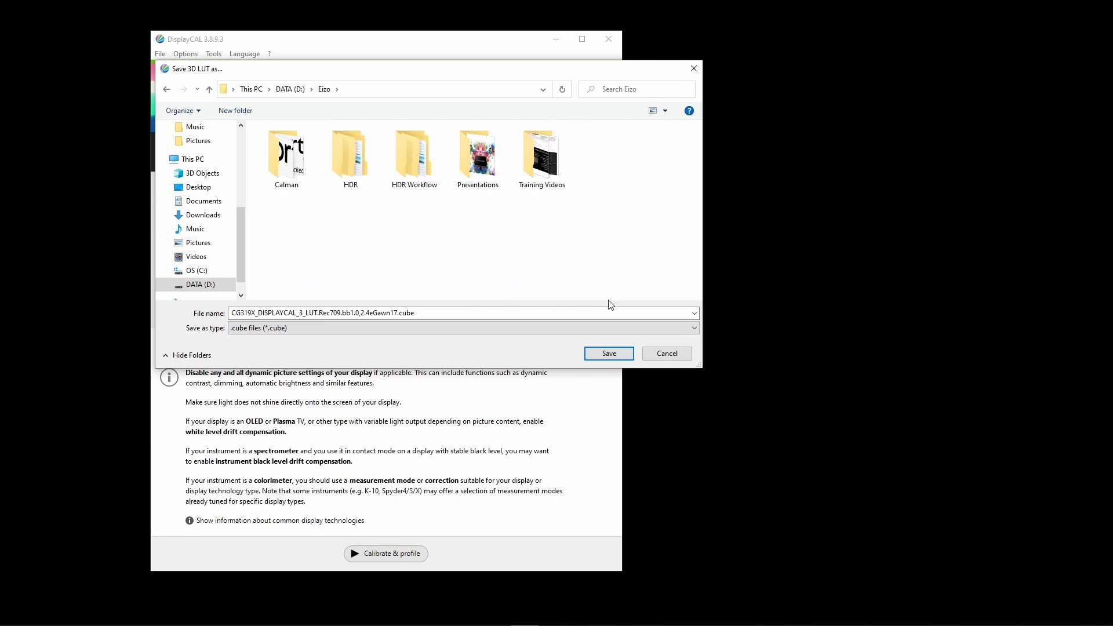
{"action": "left_click", "coordinate": [609, 354]}
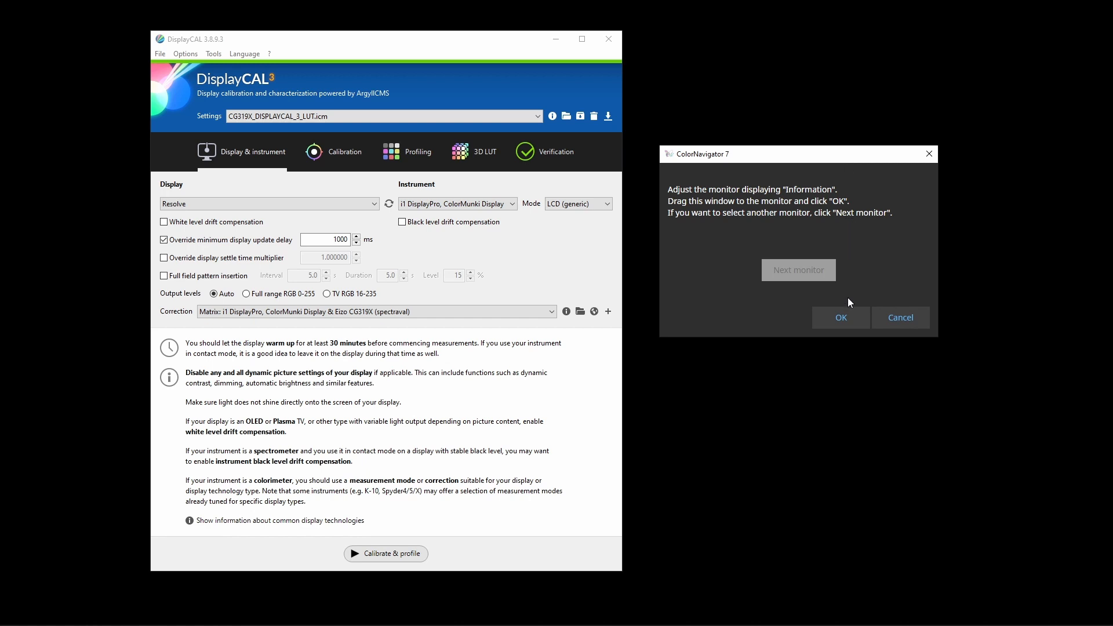
Load CG319X_DISPLAYCAL_3_LUT.Rec709.bb1.0,2.4eGawn17.cube from the D: drive's Eizo folder as the DISPLAYCAL mode's LogViewLUT emulation, then close ColorNavigator.
{"action": "left_click", "coordinate": [849, 319]}
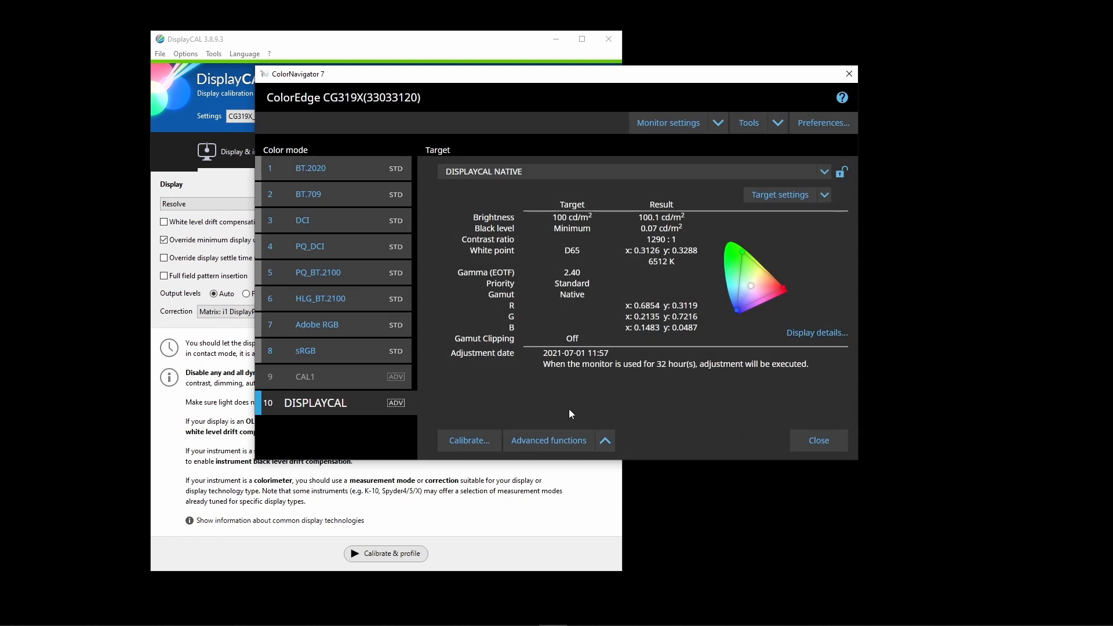
{"action": "left_click", "coordinate": [606, 437]}
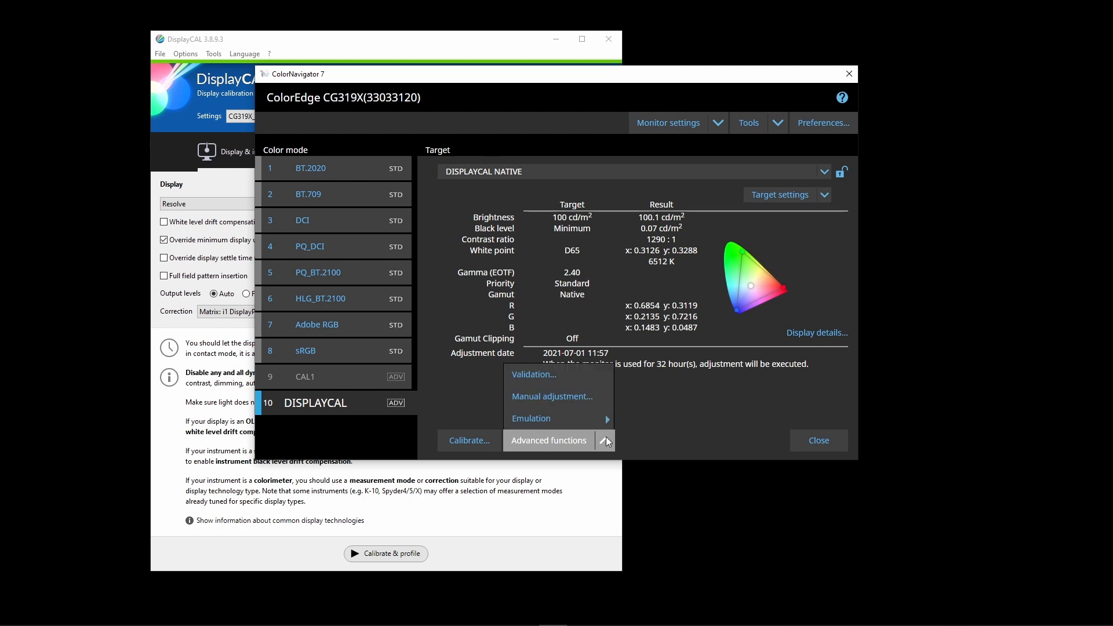
{"action": "mouse_move", "coordinate": [599, 417]}
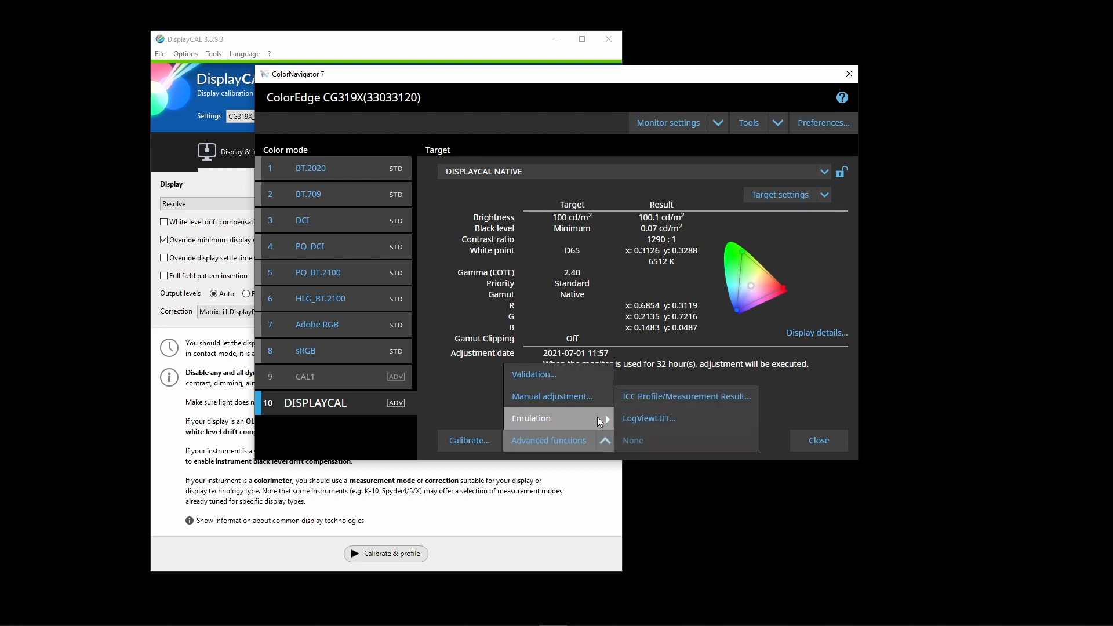
{"action": "left_click", "coordinate": [679, 419]}
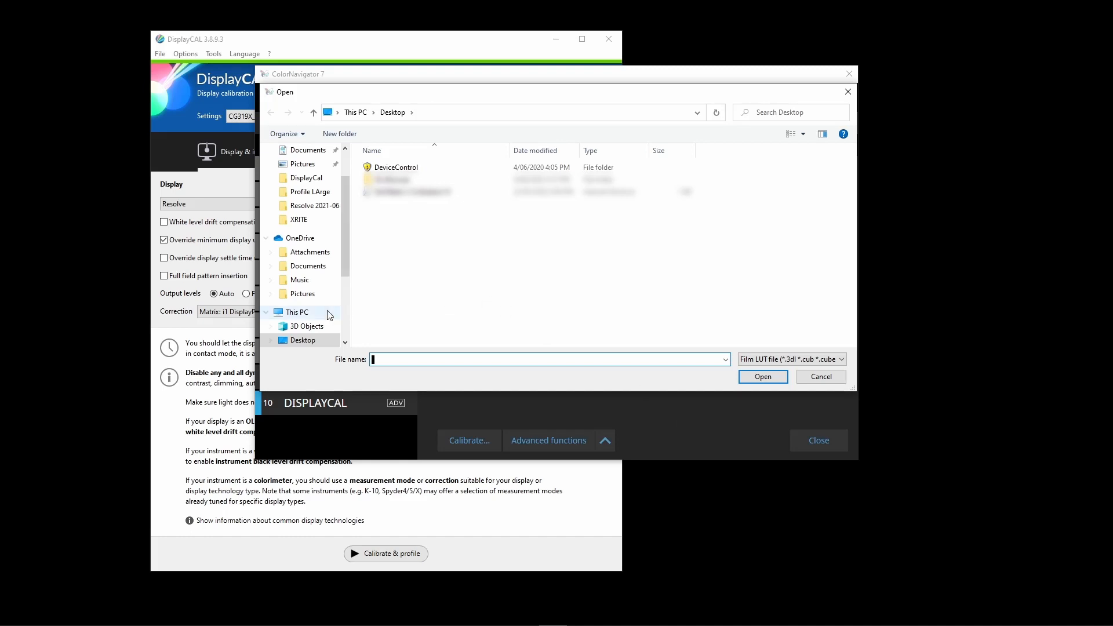
{"action": "scroll", "coordinate": [327, 316], "scroll_direction": "down", "scroll_amount": 2}
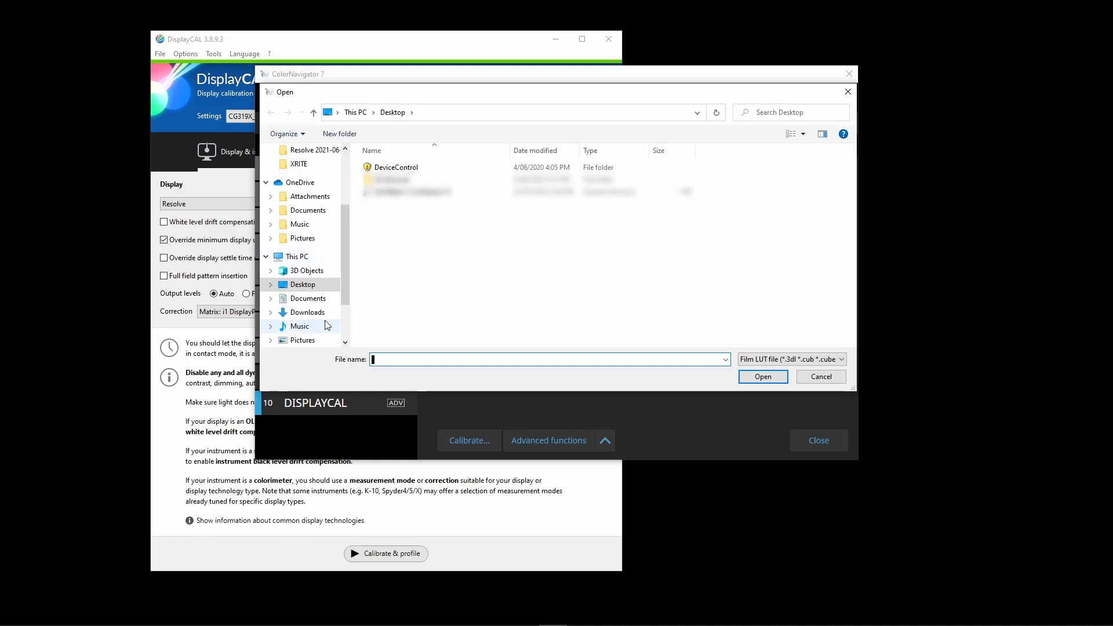
{"action": "scroll", "coordinate": [324, 319], "scroll_direction": "down", "scroll_amount": 2}
{"action": "left_click", "coordinate": [311, 311]}
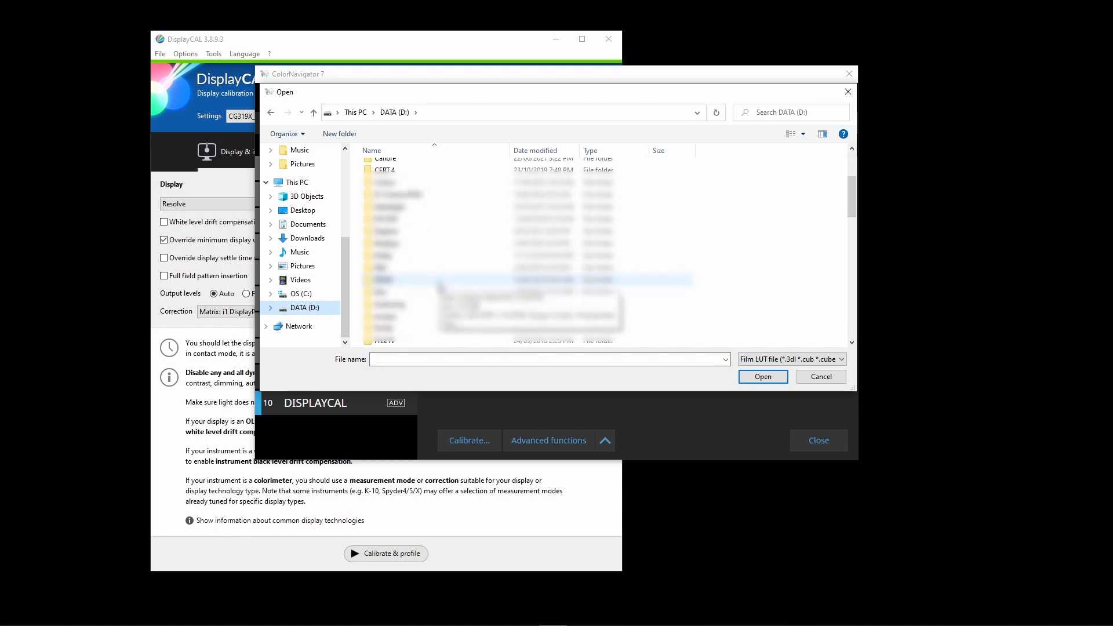
{"action": "double_click", "coordinate": [400, 265]}
{"action": "left_click", "coordinate": [688, 216]}
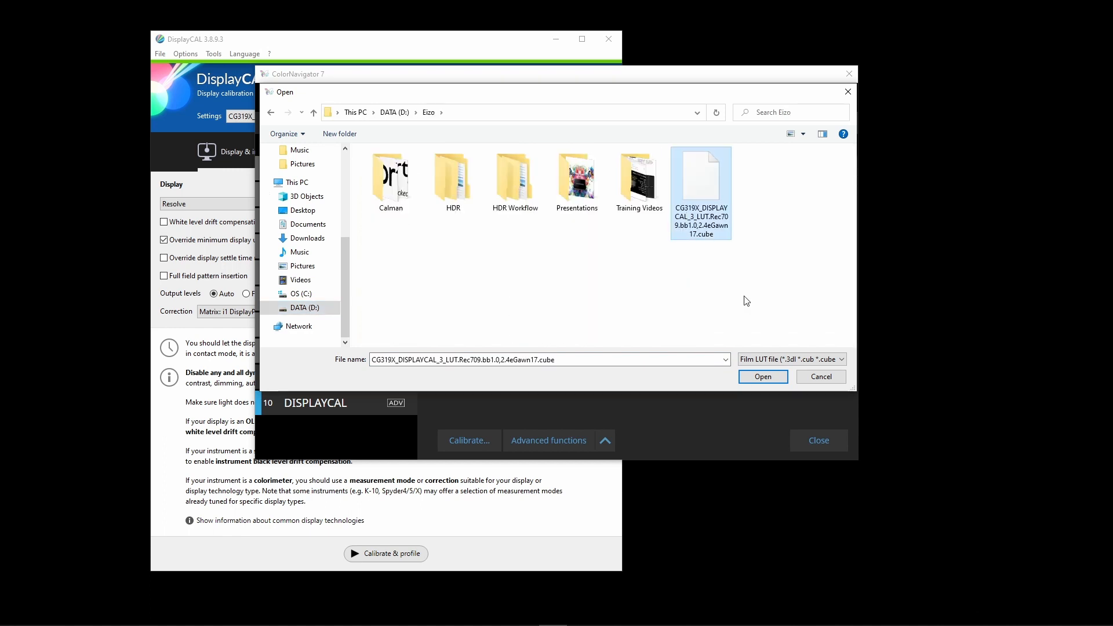
{"action": "left_click", "coordinate": [763, 377]}
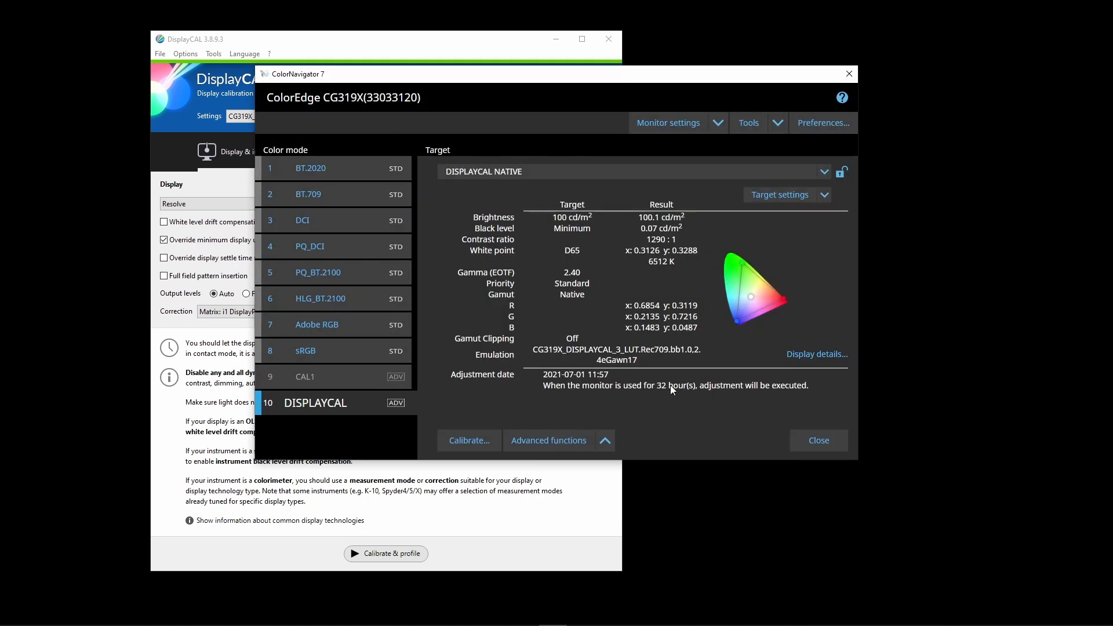
{"action": "left_click", "coordinate": [809, 444]}
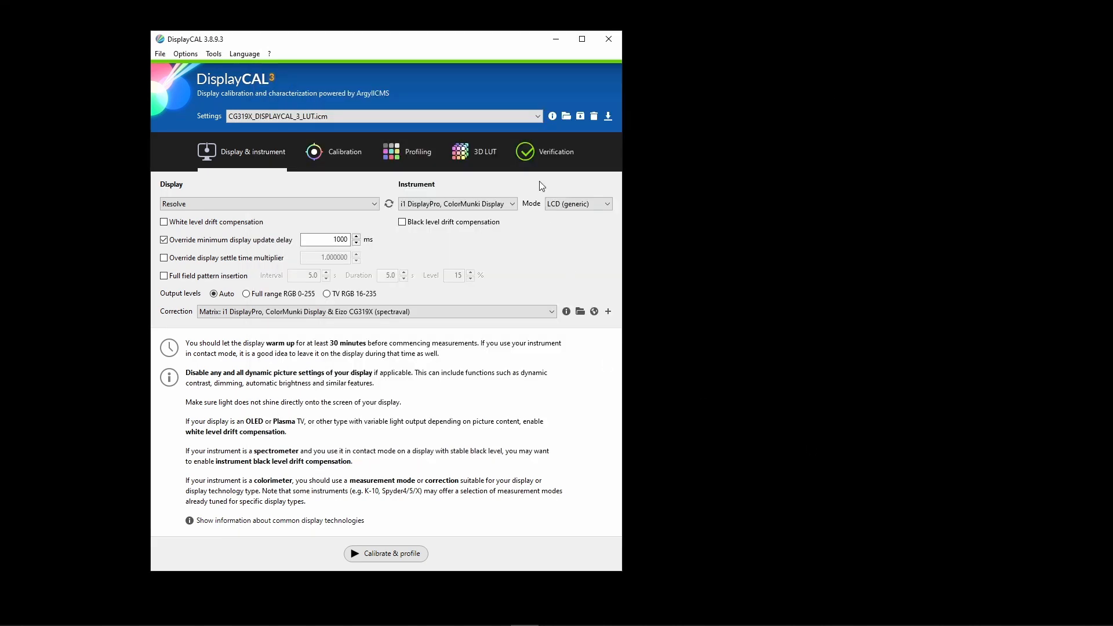
Set up verification with Rec709 ITU-R BT.709 as the simulation profile and disable the device link profile.
{"action": "left_click", "coordinate": [534, 152]}
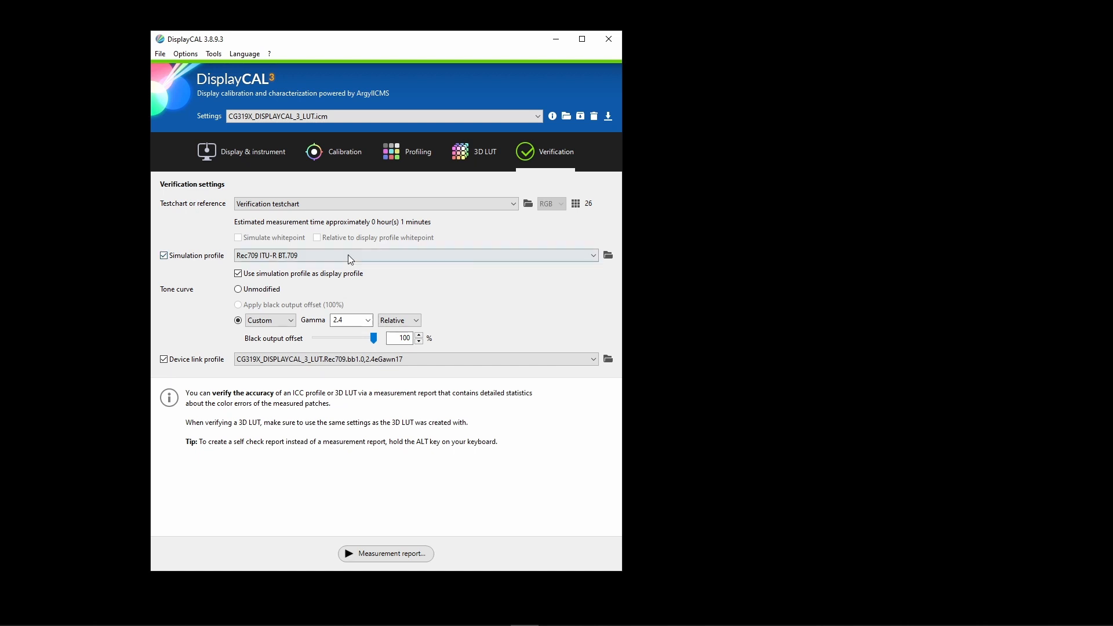
{"action": "left_click", "coordinate": [436, 259]}
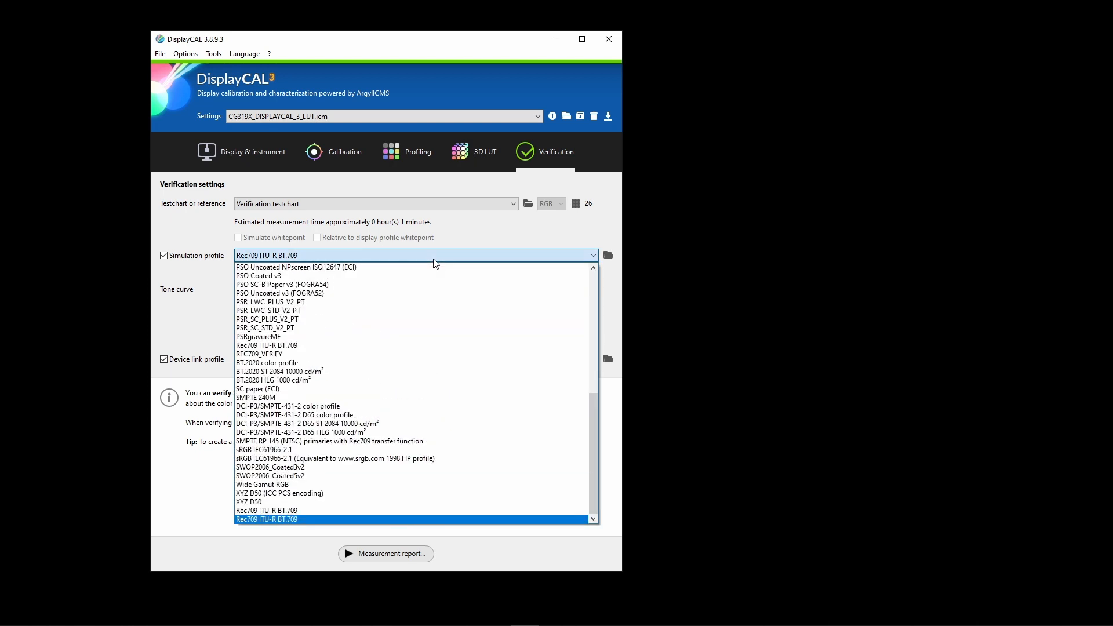
{"action": "left_click", "coordinate": [433, 258]}
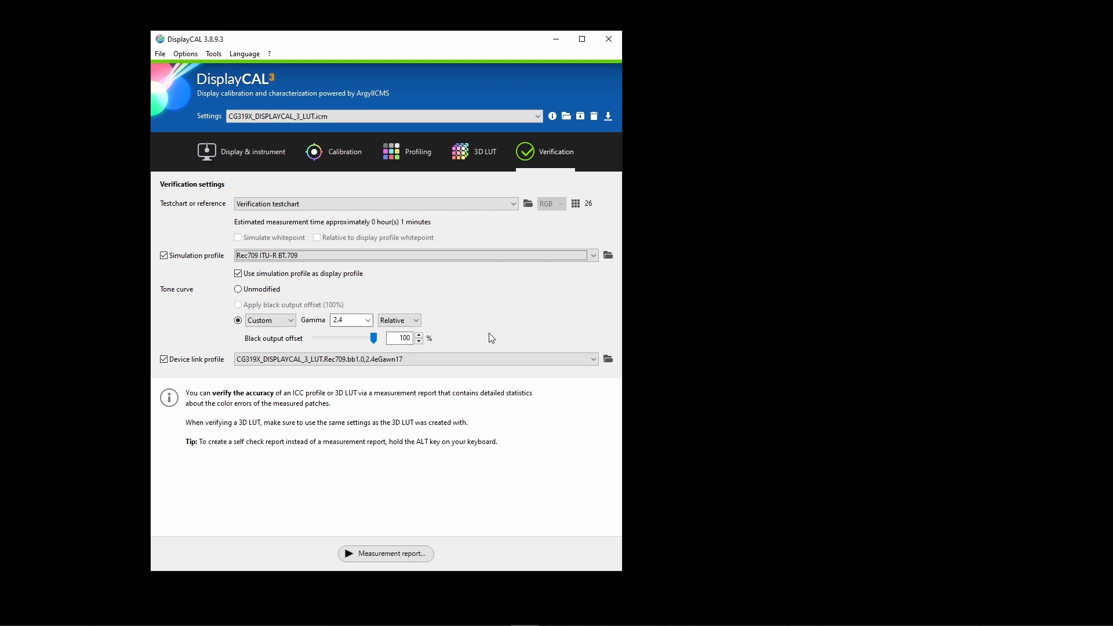
{"action": "left_click", "coordinate": [164, 360]}
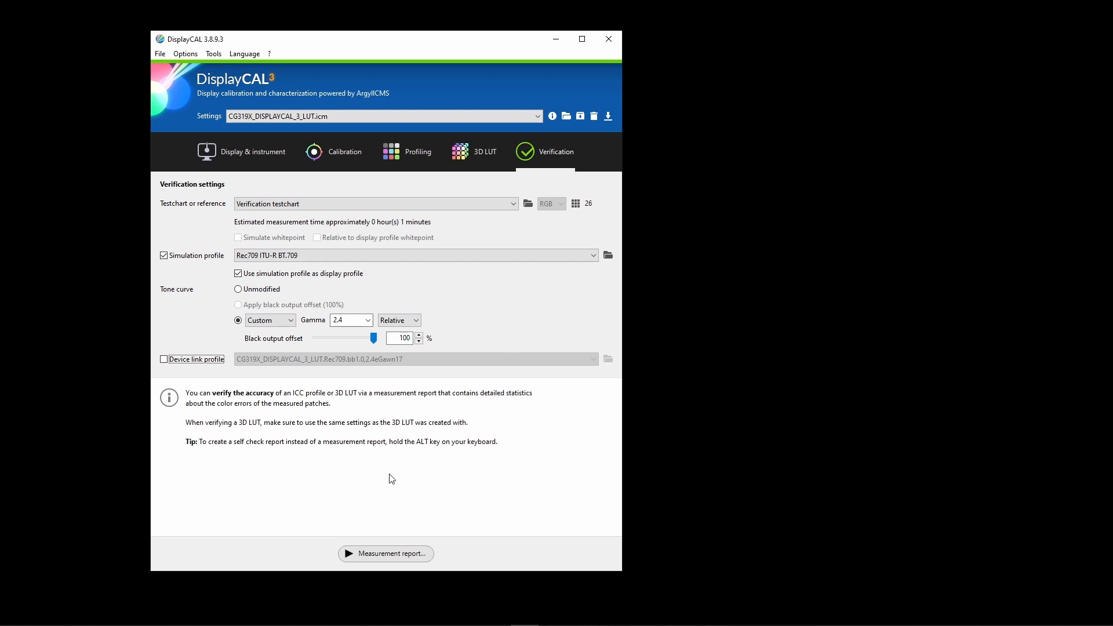
Save the measurement report in Eizo > Training Videos on DATA (D:) and run the verification measurement with the instrument in place.
{"action": "left_click", "coordinate": [404, 552]}
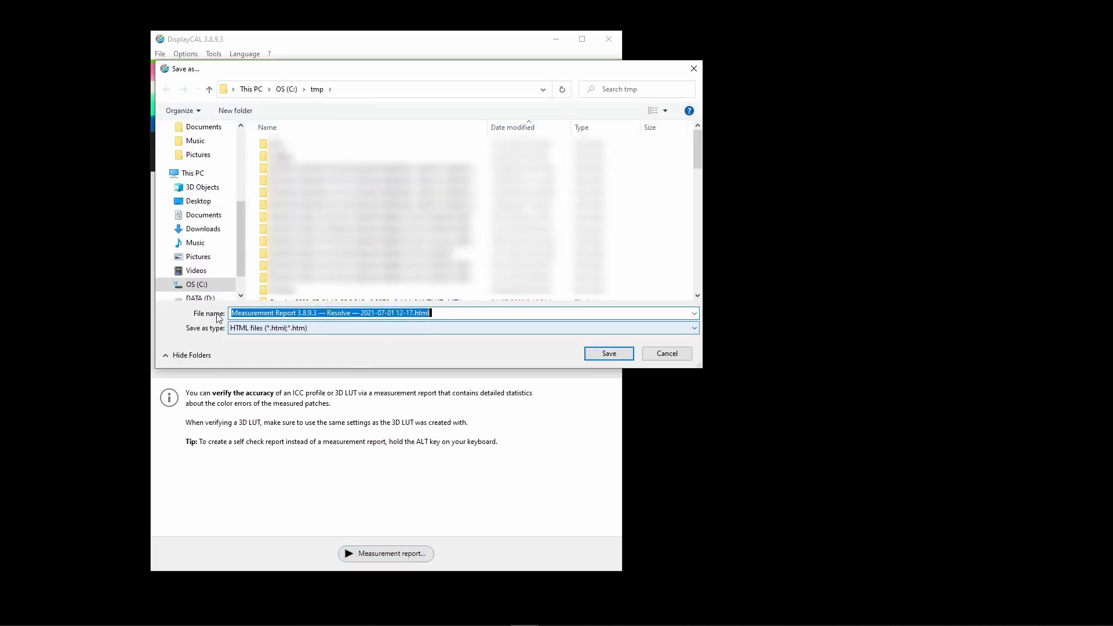
{"action": "left_click", "coordinate": [210, 300]}
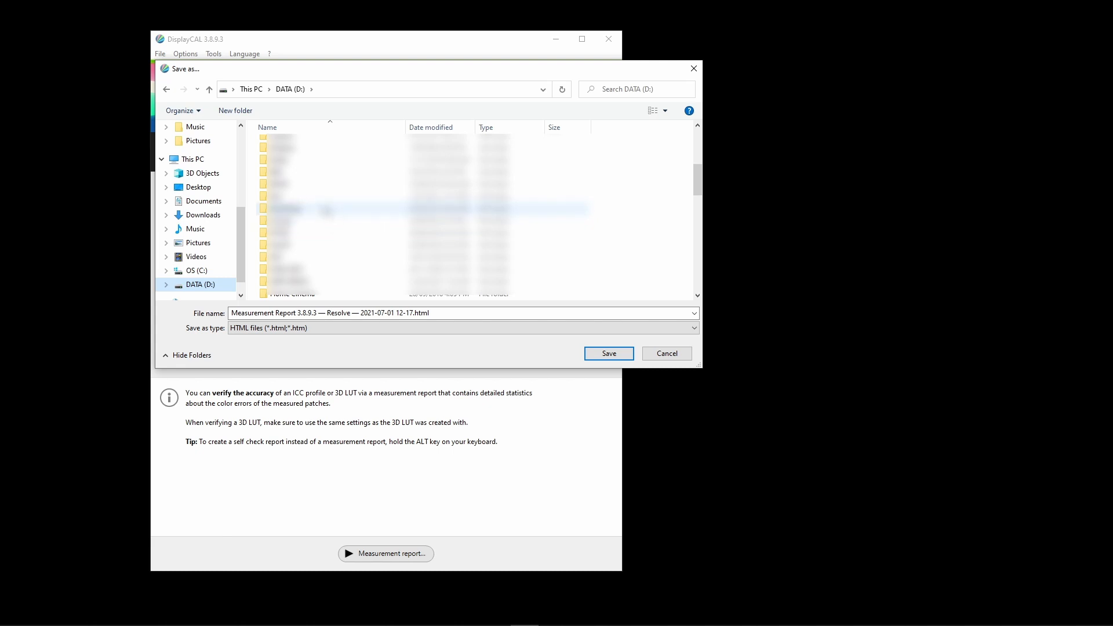
{"action": "left_click", "coordinate": [316, 199]}
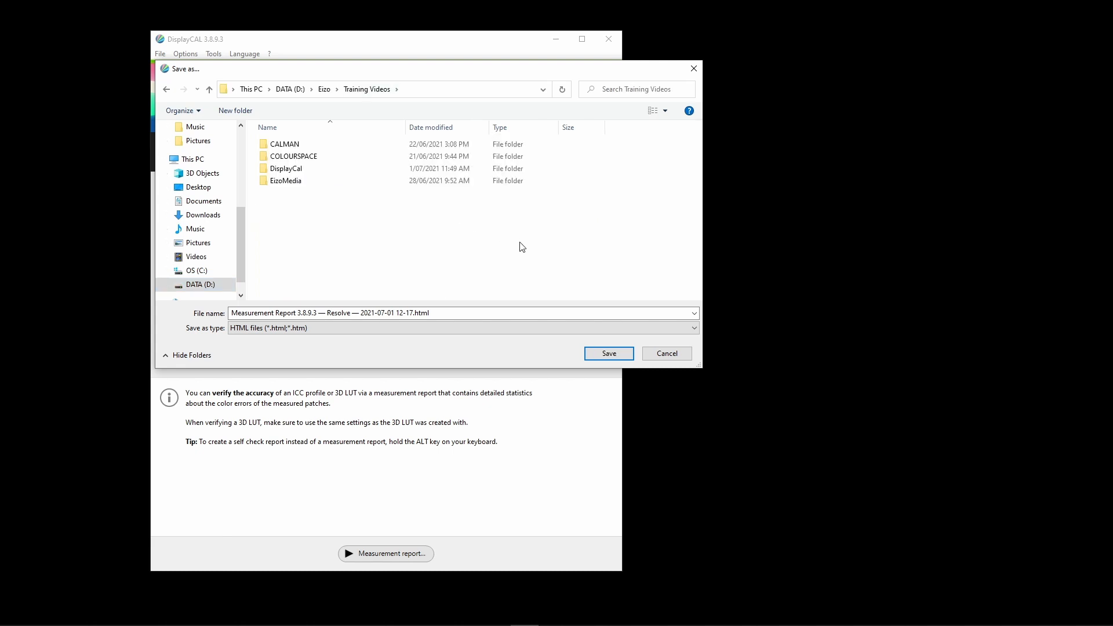
{"action": "left_click", "coordinate": [608, 353]}
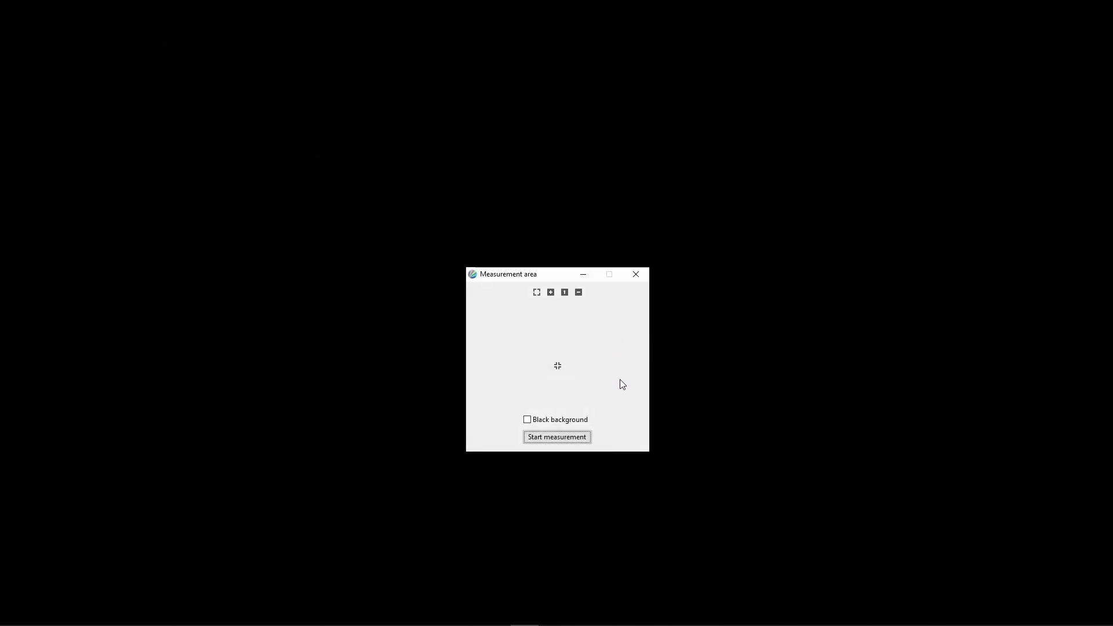
{"action": "left_click", "coordinate": [576, 439]}
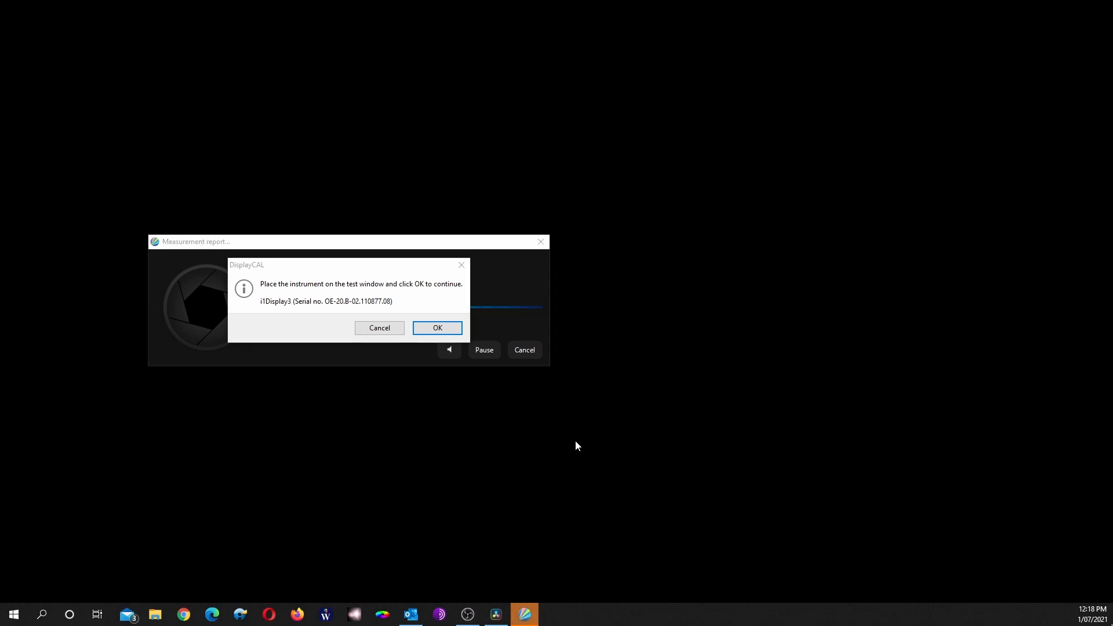
{"action": "left_click", "coordinate": [446, 330]}
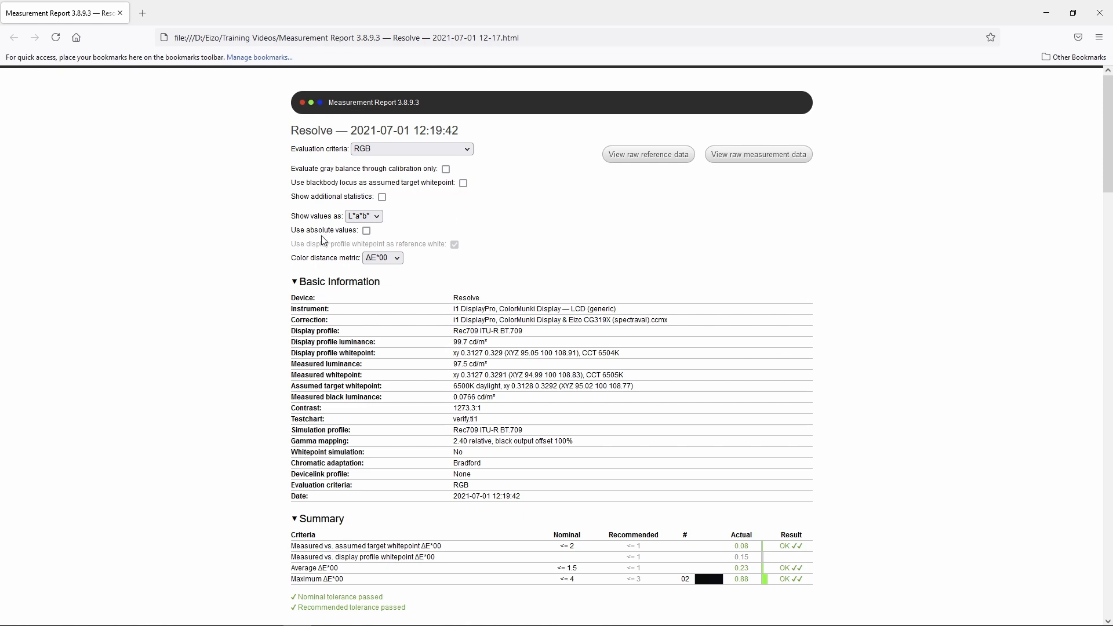
Enable absolute values in the measurement report and review its summary, patch overview, color temperature, gamma, gray balance and gamut charts.
{"action": "left_click", "coordinate": [366, 231]}
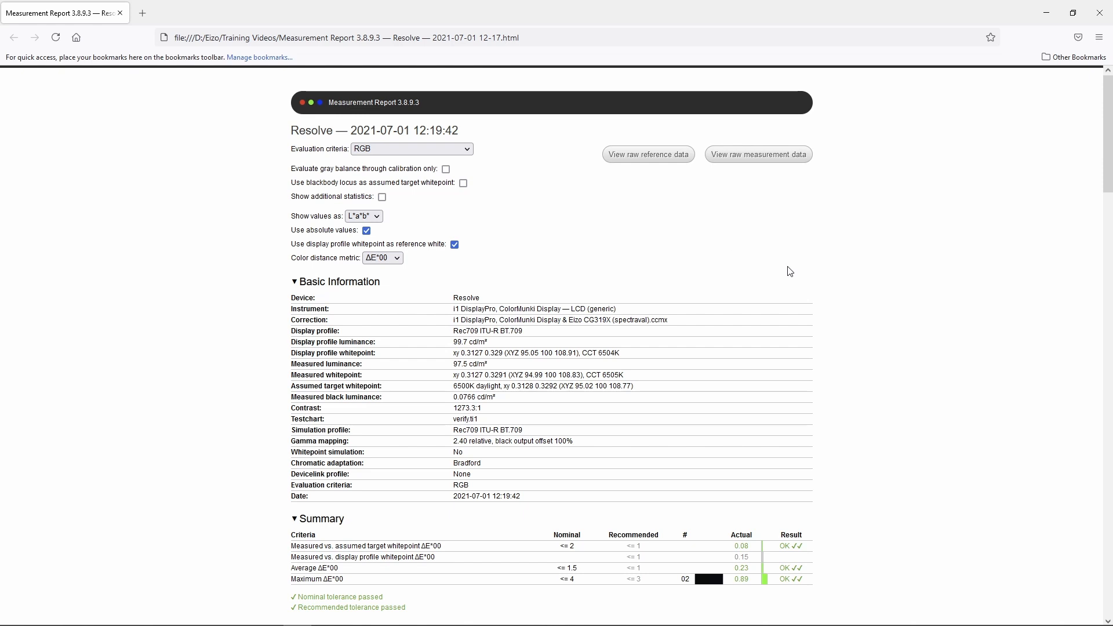
{"action": "scroll", "coordinate": [888, 368], "scroll_direction": "down", "scroll_amount": 1}
{"action": "scroll", "coordinate": [888, 368], "scroll_direction": "down", "scroll_amount": 7}
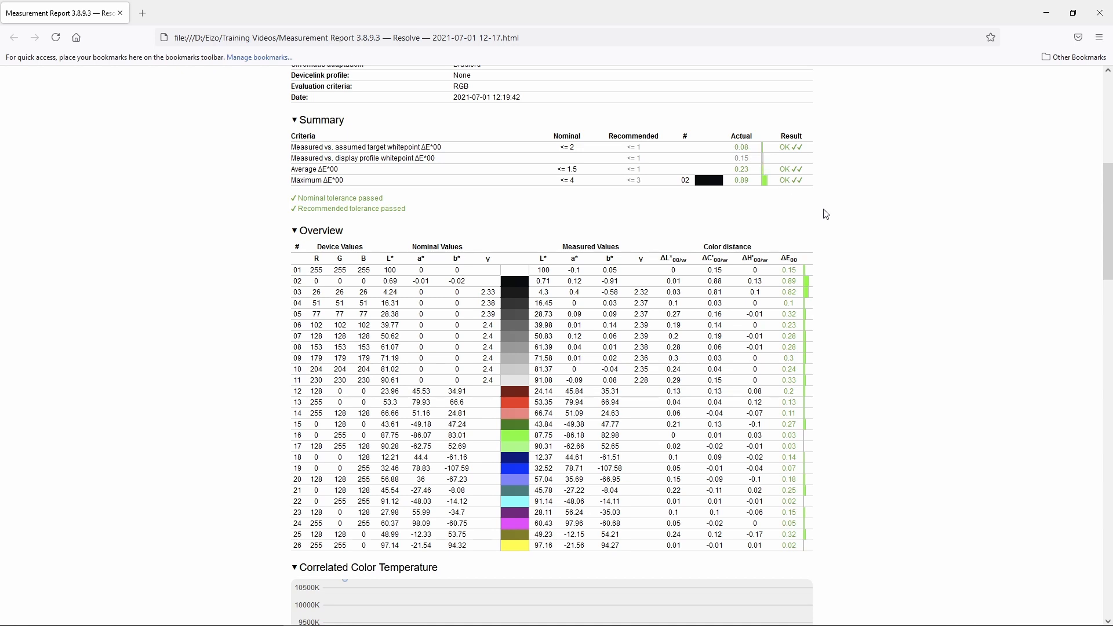
{"action": "scroll", "coordinate": [897, 288], "scroll_direction": "down", "scroll_amount": 3}
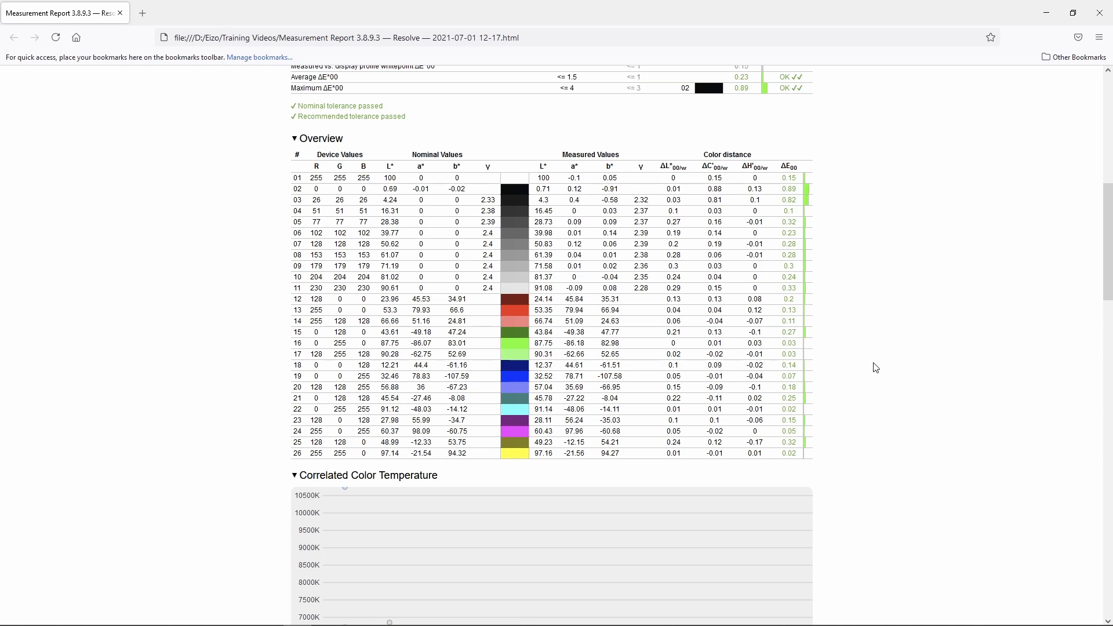
{"action": "scroll", "coordinate": [875, 368], "scroll_direction": "down", "scroll_amount": 20}
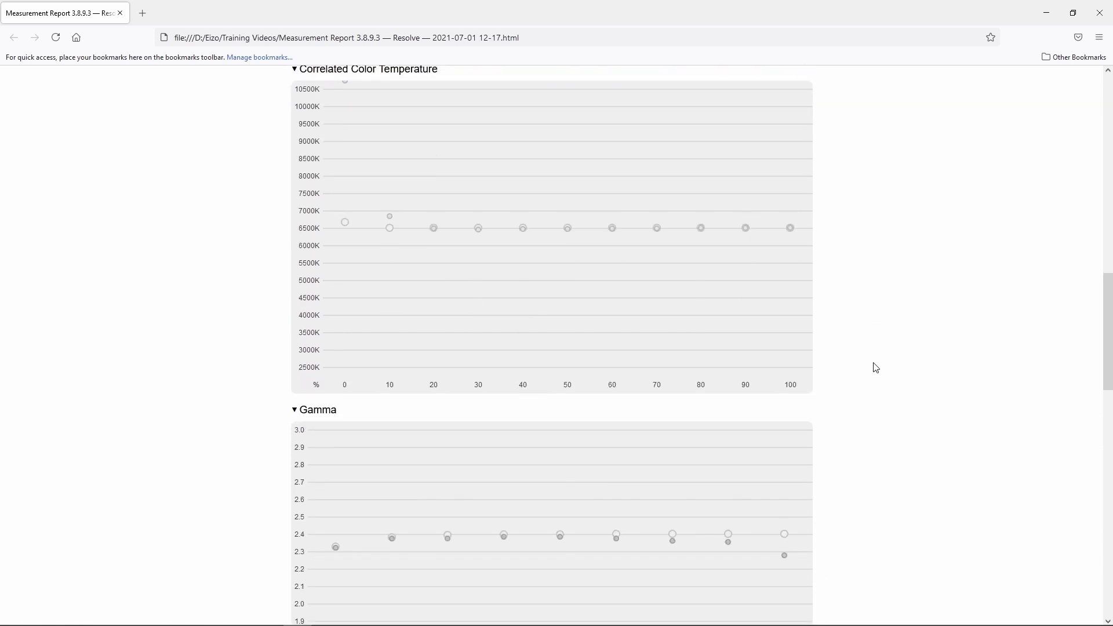
{"action": "scroll", "coordinate": [875, 368], "scroll_direction": "down", "scroll_amount": 10}
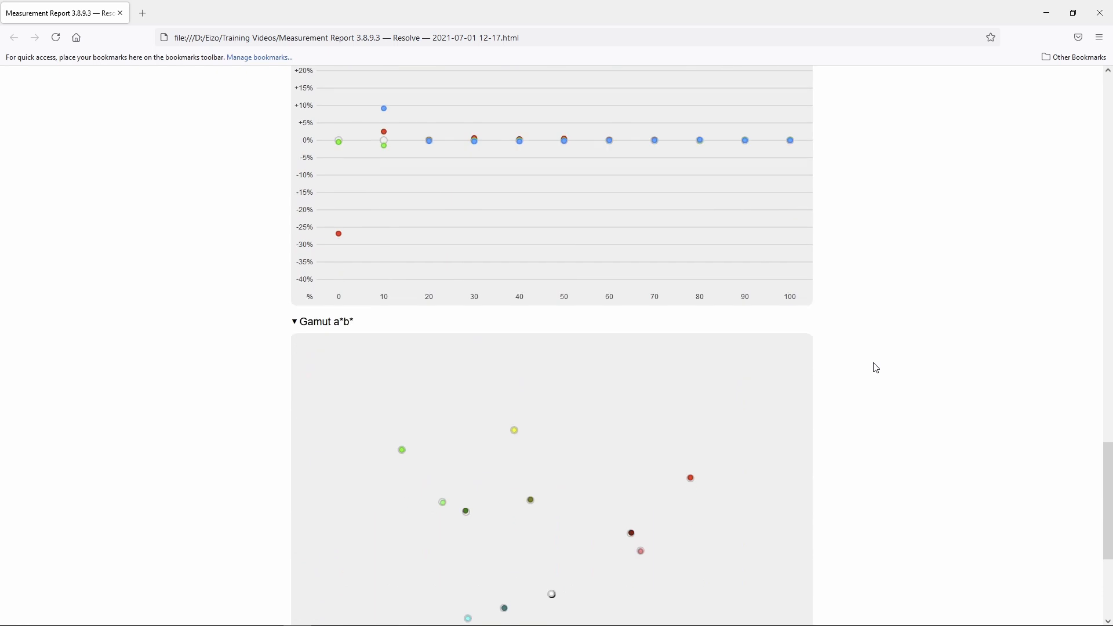
{"action": "scroll", "coordinate": [875, 367], "scroll_direction": "down", "scroll_amount": 3}
{"action": "scroll", "coordinate": [875, 368], "scroll_direction": "up", "scroll_amount": 4}
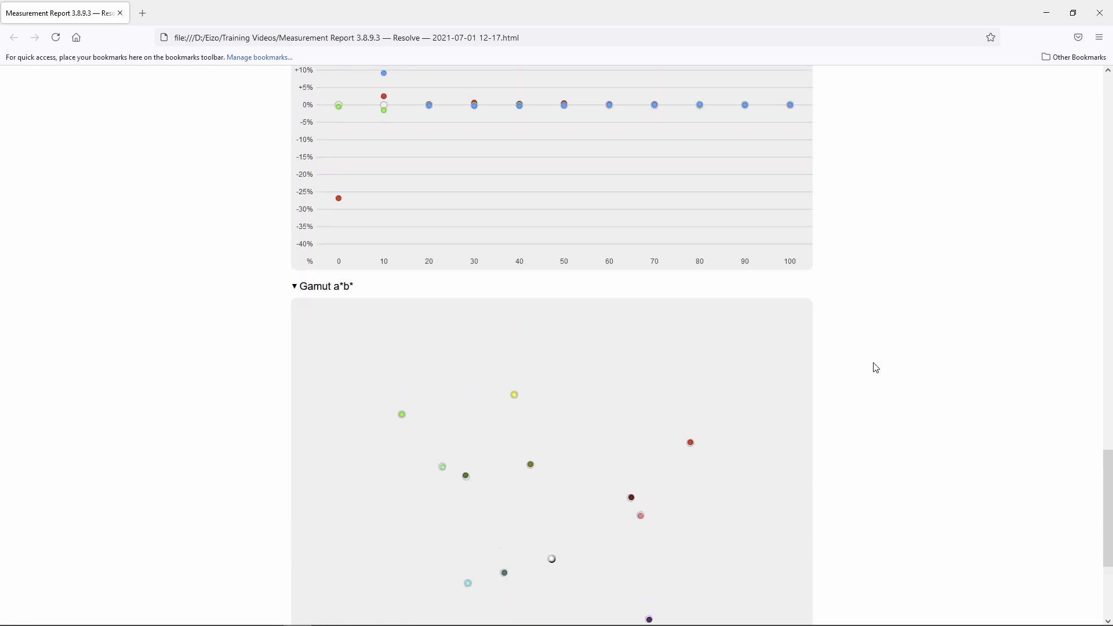
{"action": "scroll", "coordinate": [875, 368], "scroll_direction": "up", "scroll_amount": 18}
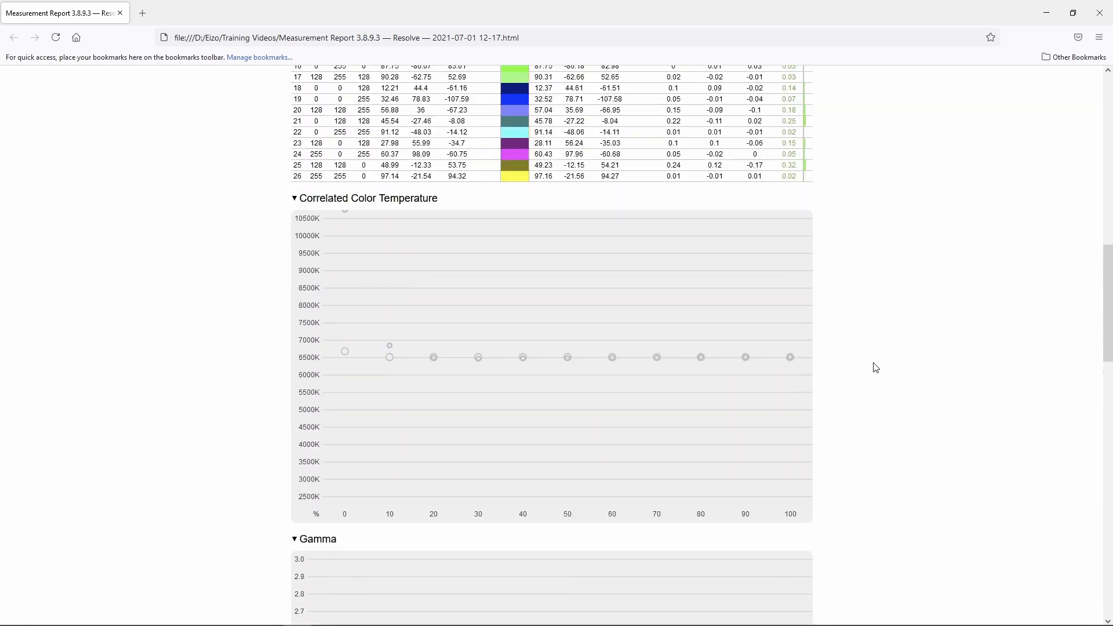
Show the report values as xyY and examine the patch overview, correlated color temperature, gamma and RGB gray balance sections.
{"action": "scroll", "coordinate": [875, 368], "scroll_direction": "up", "scroll_amount": 8}
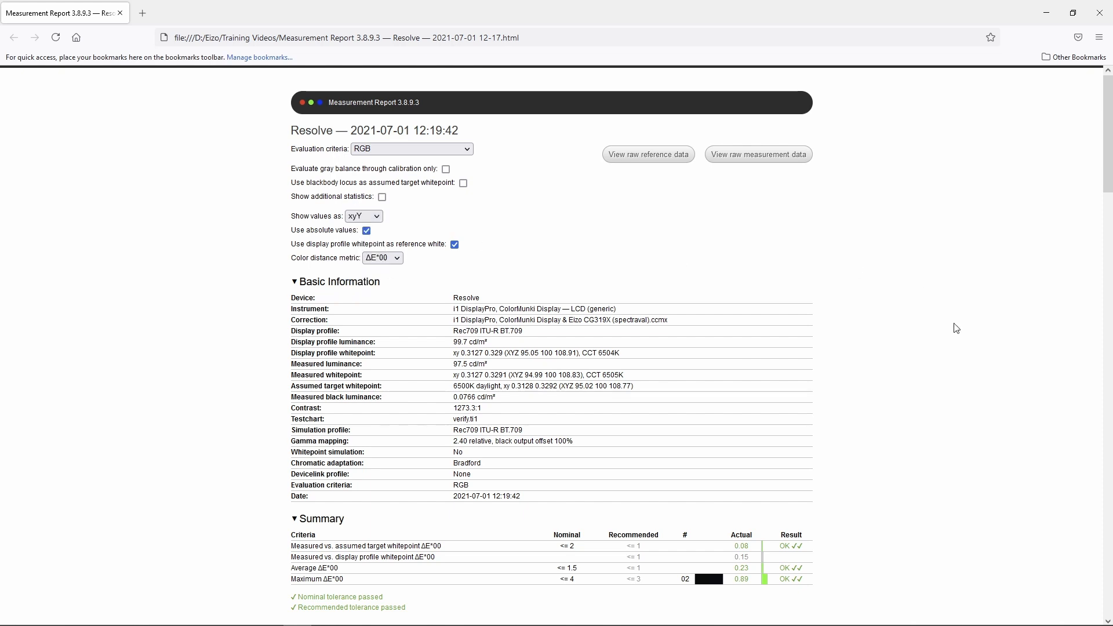
{"action": "scroll", "coordinate": [952, 393], "scroll_direction": "down", "scroll_amount": 1}
{"action": "scroll", "coordinate": [955, 396], "scroll_direction": "down", "scroll_amount": 12}
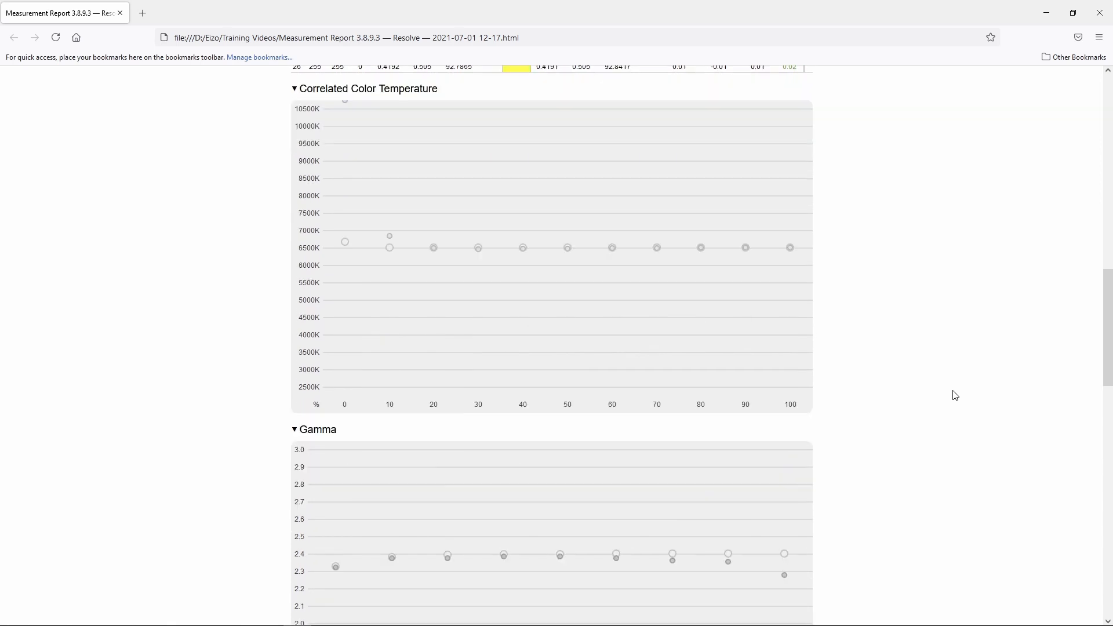
{"action": "scroll", "coordinate": [955, 396], "scroll_direction": "up", "scroll_amount": 6}
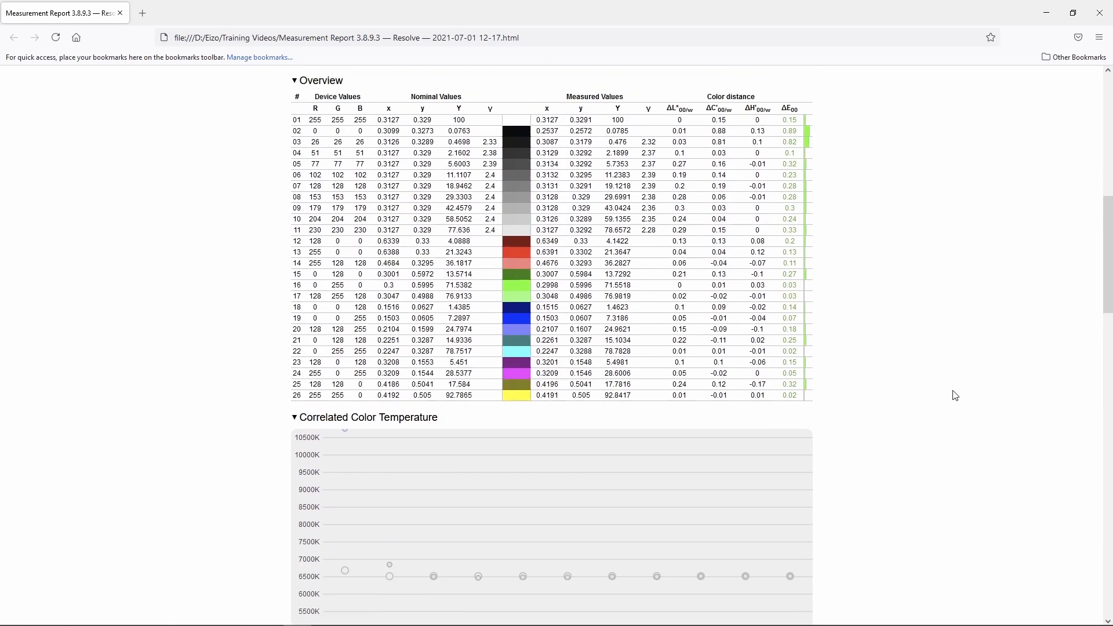
{"action": "scroll", "coordinate": [955, 396], "scroll_direction": "down", "scroll_amount": 2}
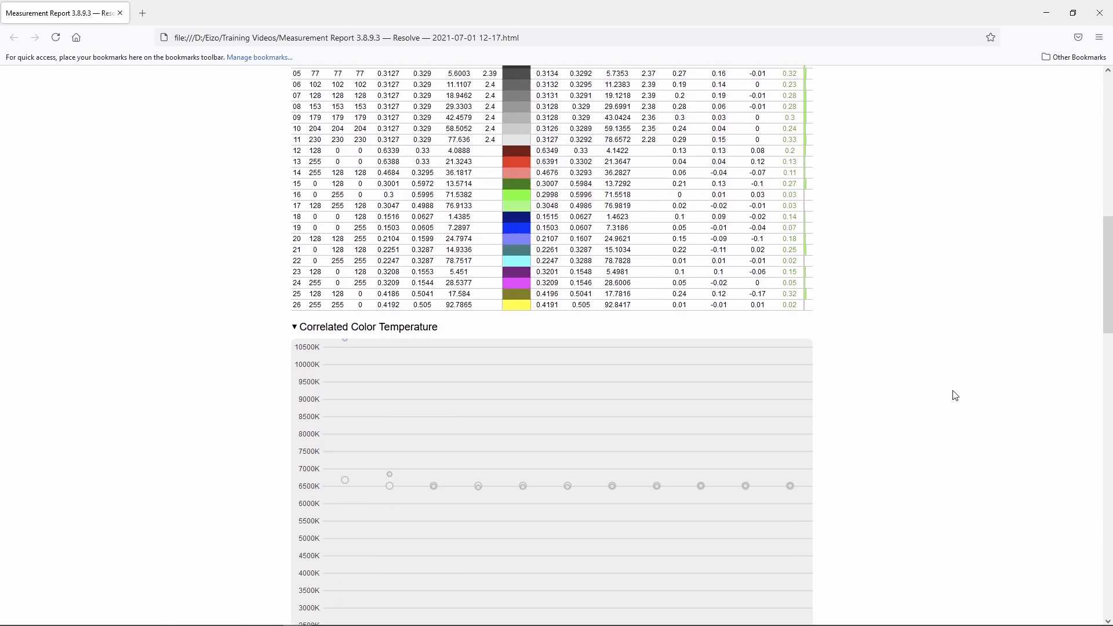
{"action": "scroll", "coordinate": [955, 396], "scroll_direction": "up", "scroll_amount": 2}
{"action": "scroll", "coordinate": [955, 395], "scroll_direction": "down", "scroll_amount": 12}
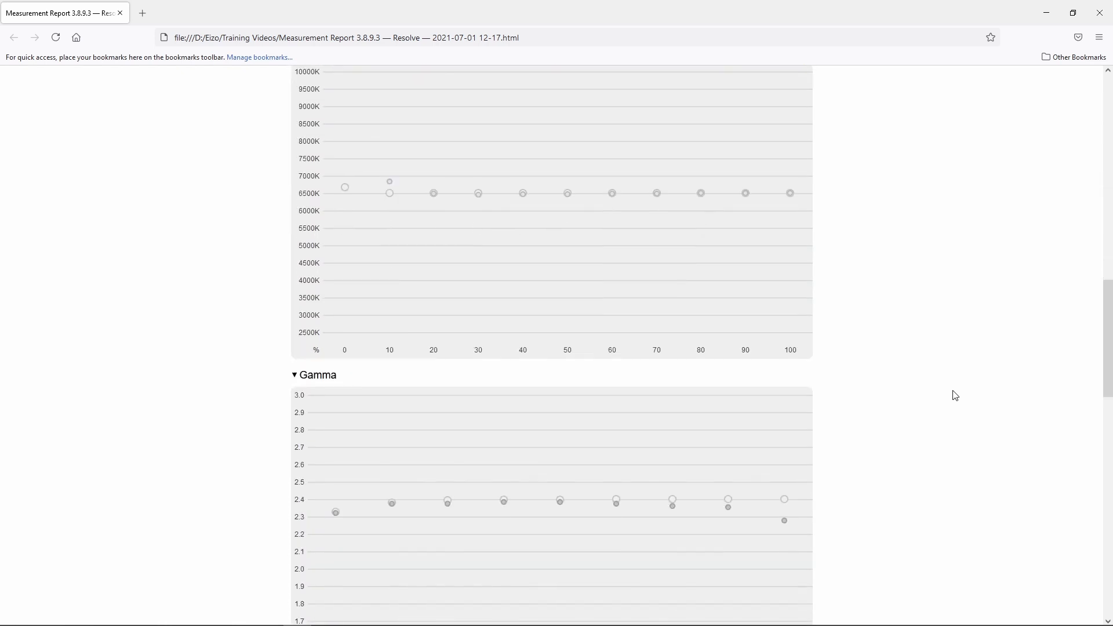
{"action": "scroll", "coordinate": [955, 395], "scroll_direction": "down", "scroll_amount": 1}
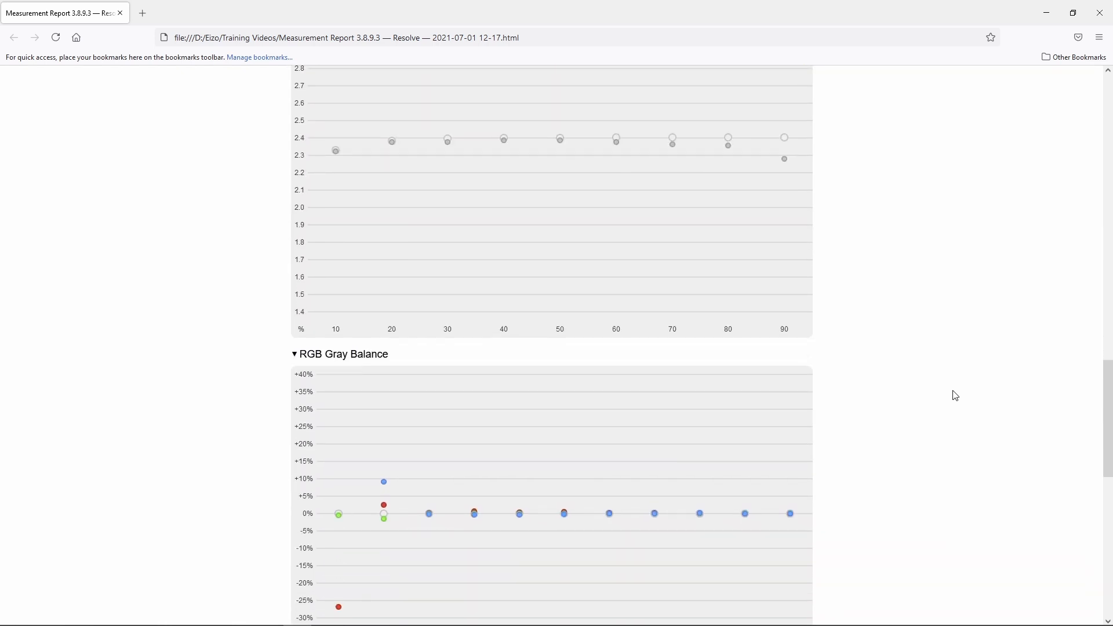